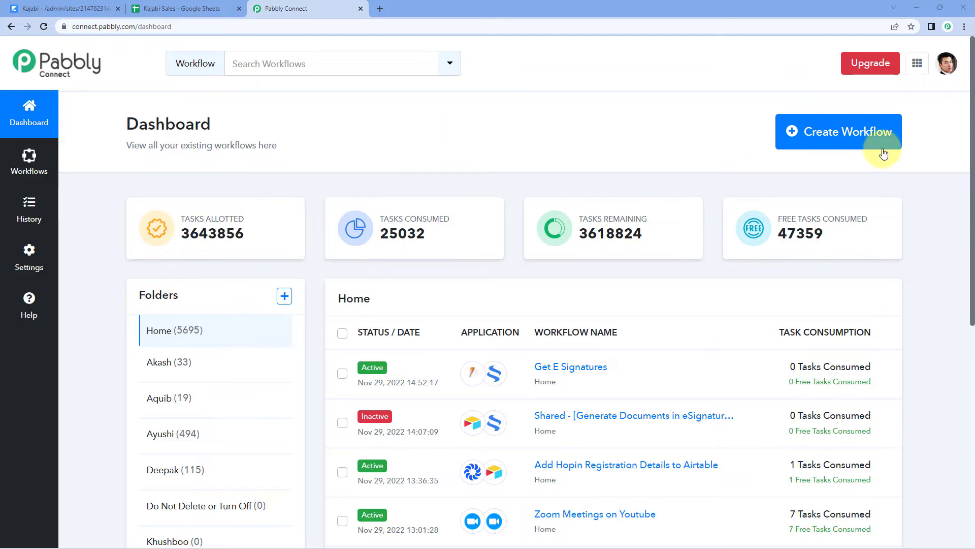
Create a workflow named 'Kajabi to Google Sheets' and scroll its empty editor into view
{"action": "left_click", "coordinate": [821, 131]}
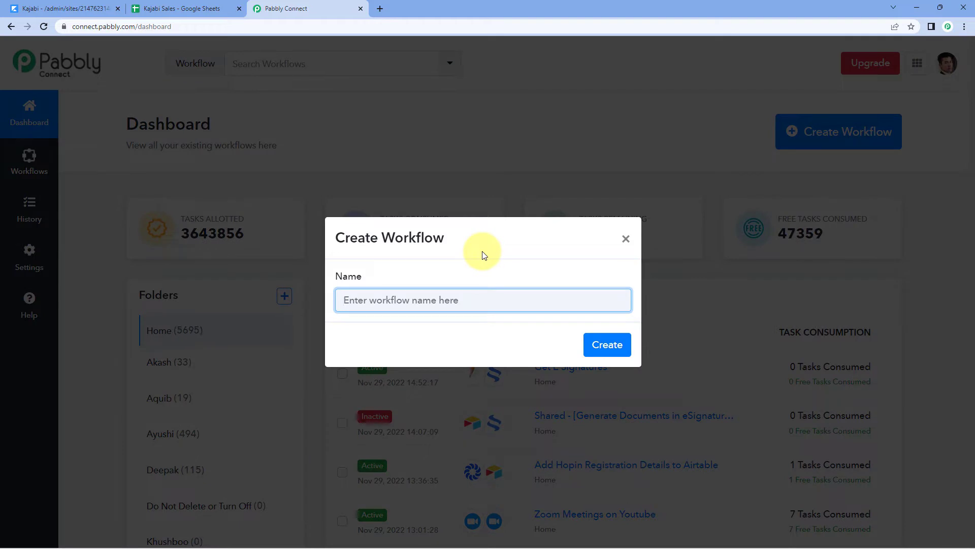
{"action": "type", "text": "Kajabi to Google Sheets"}
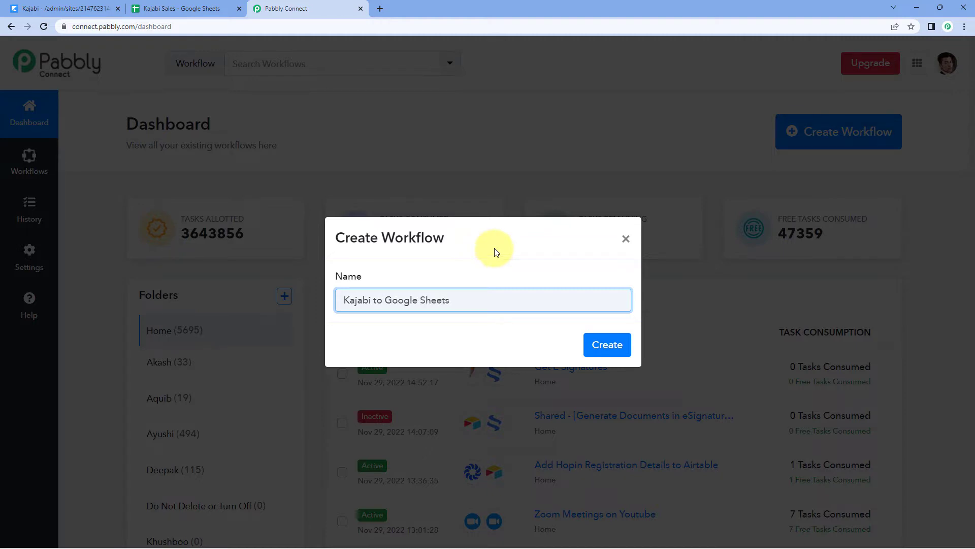
{"action": "left_click", "coordinate": [606, 349]}
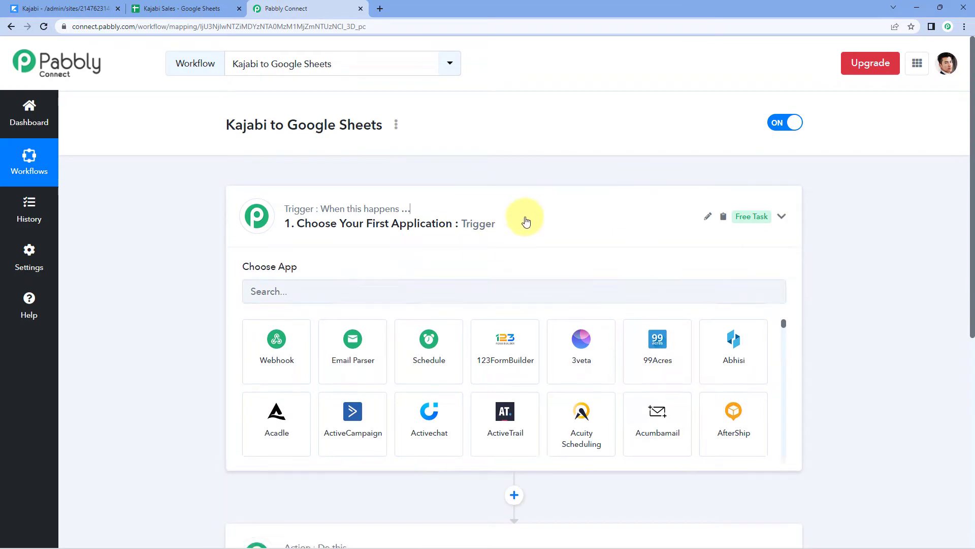
{"action": "left_click", "coordinate": [526, 222]}
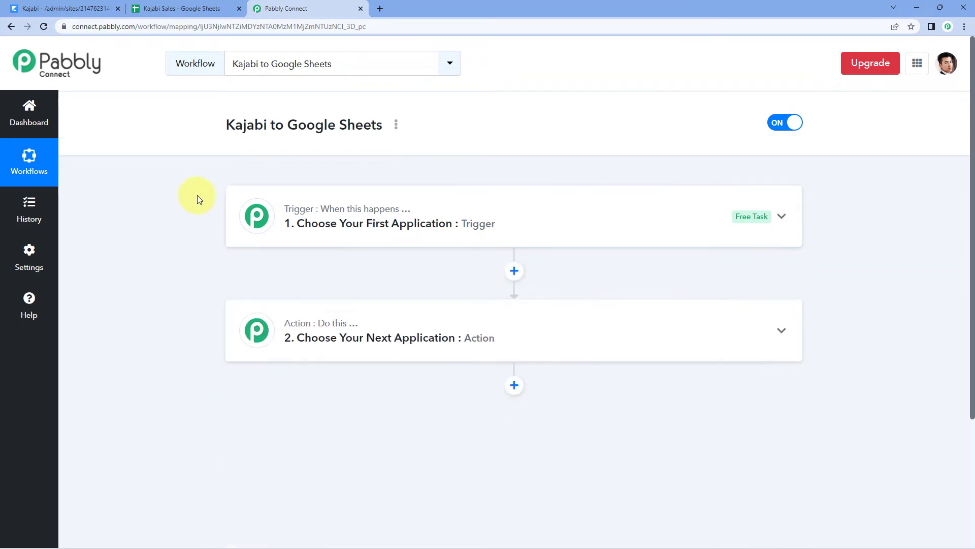
{"action": "scroll", "coordinate": [196, 197], "scroll_direction": "down", "scroll_amount": 1}
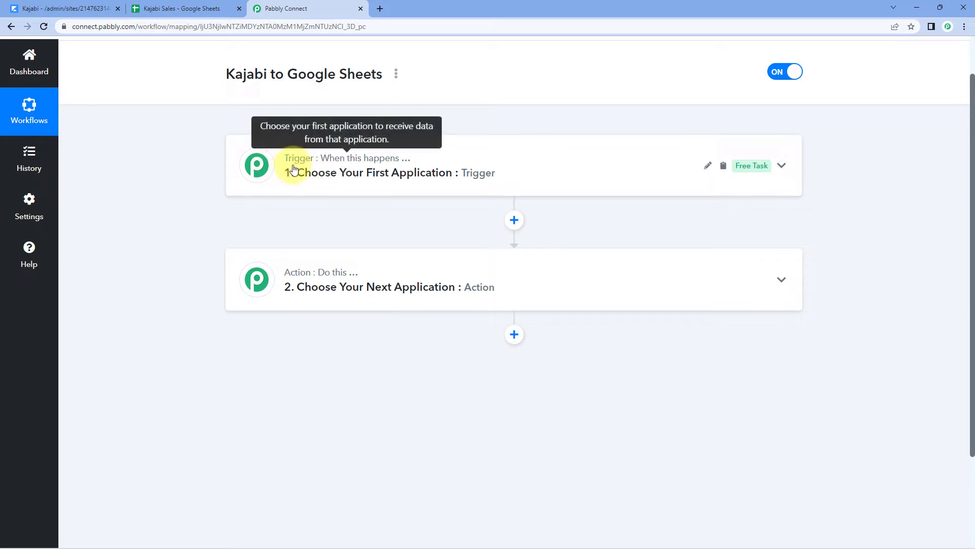
Set the workflow trigger to the Kajabi app with the New Purchase event
{"action": "left_click", "coordinate": [445, 171]}
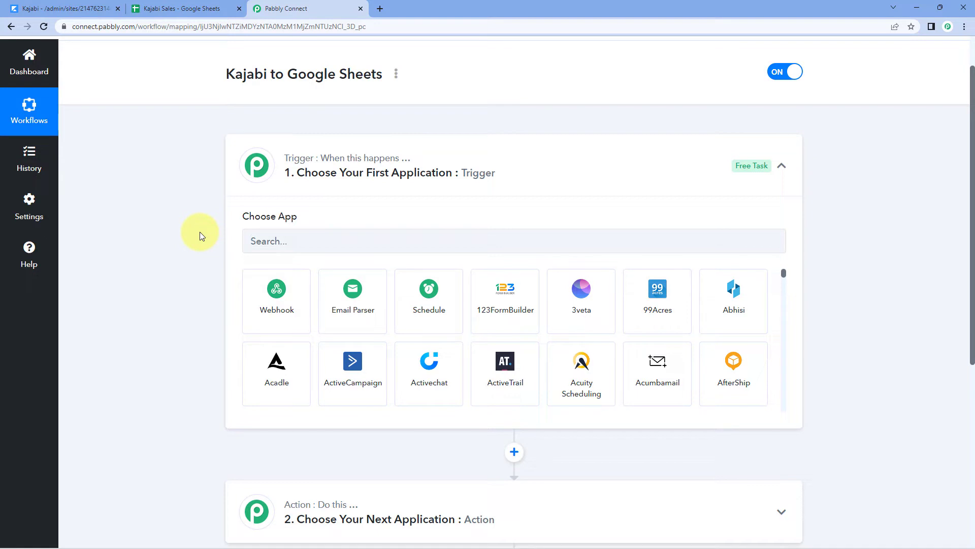
{"action": "scroll", "coordinate": [200, 231], "scroll_direction": "down", "scroll_amount": 1}
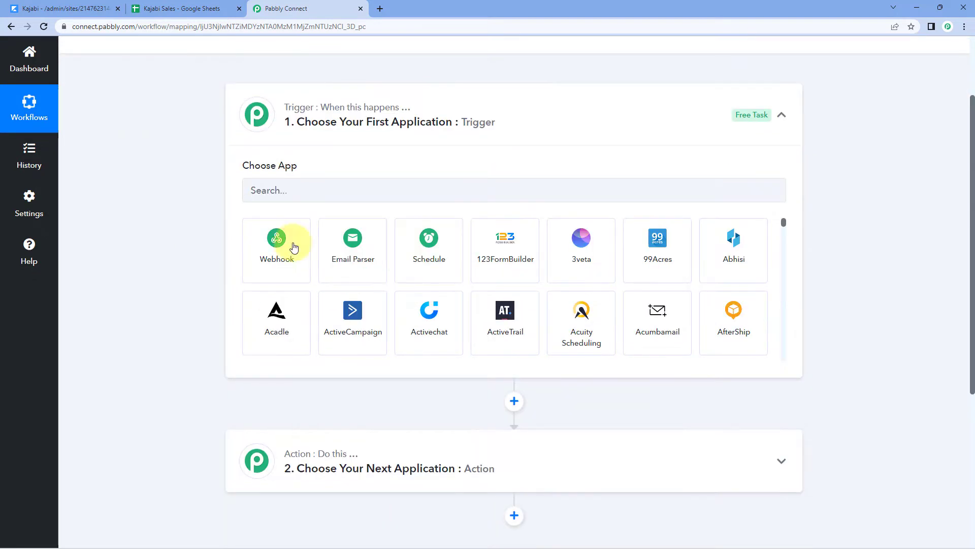
{"action": "left_click", "coordinate": [341, 185]}
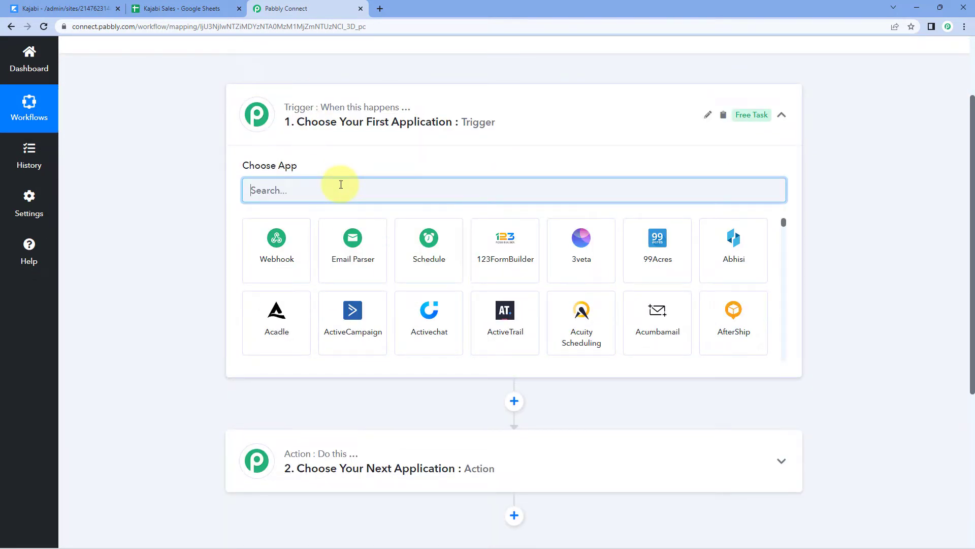
{"action": "type", "text": "K"}
{"action": "key", "text": "BackSpace"}
{"action": "type", "text": "K"}
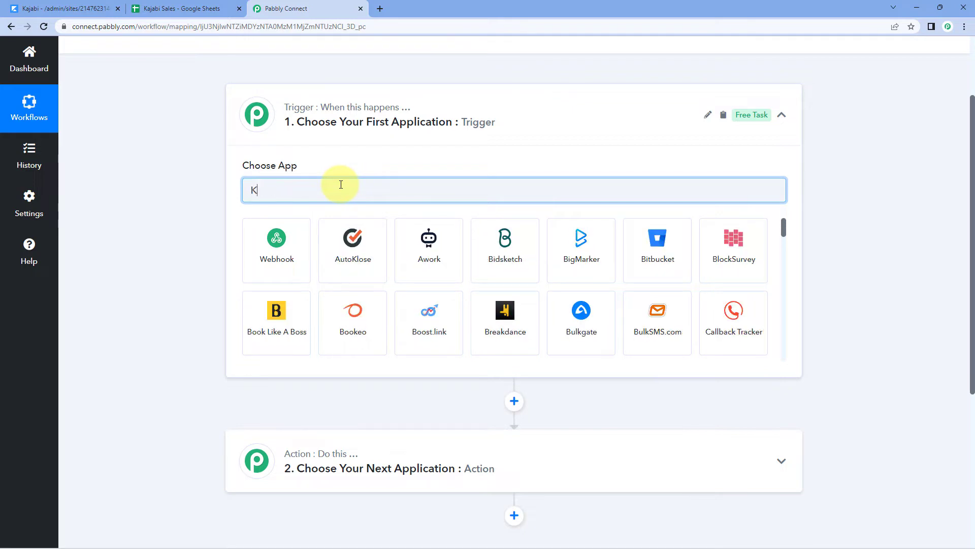
{"action": "type", "text": "ajab"}
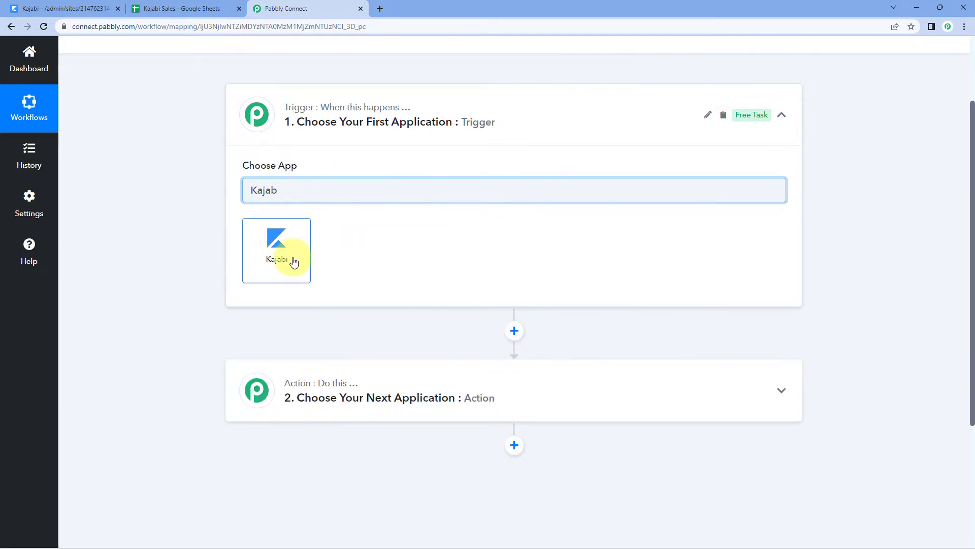
{"action": "left_click", "coordinate": [292, 260]}
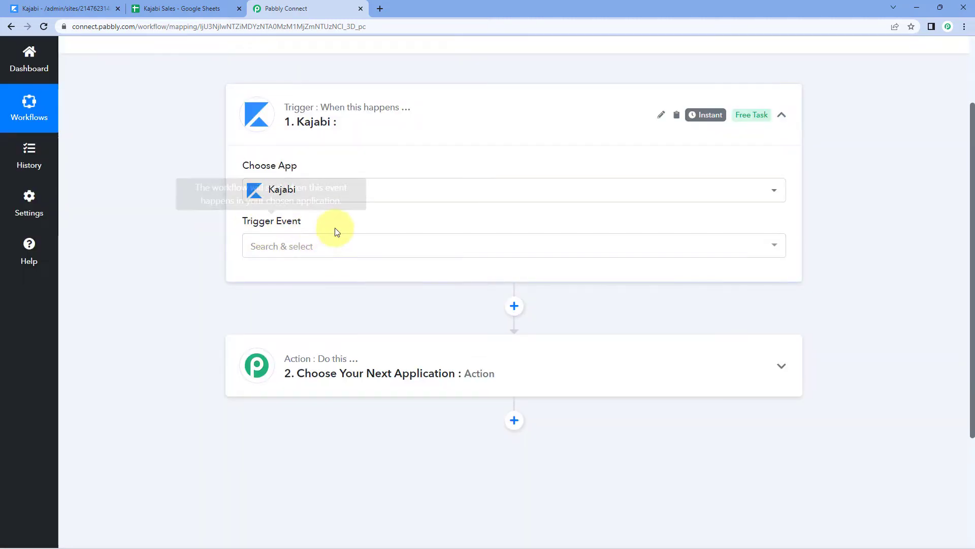
{"action": "left_click", "coordinate": [337, 247]}
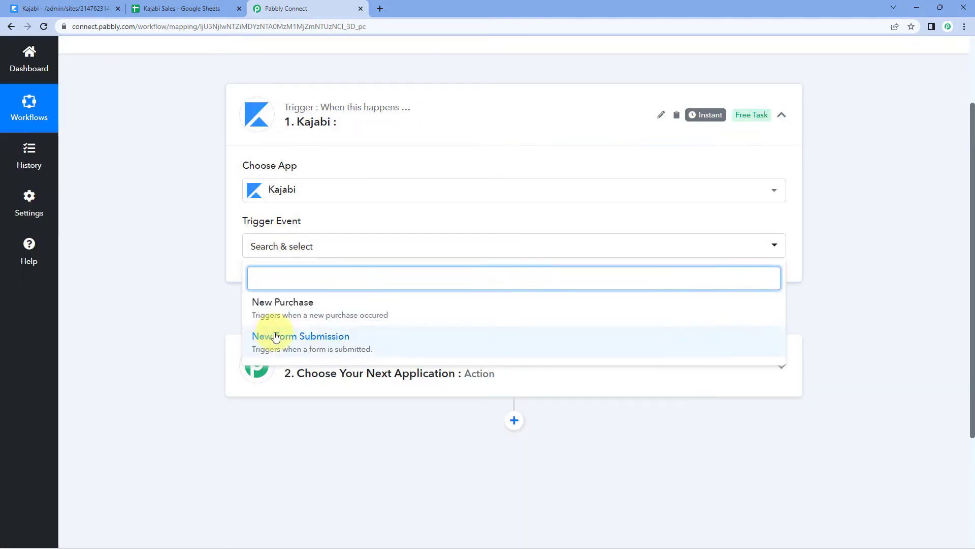
{"action": "left_click", "coordinate": [355, 303]}
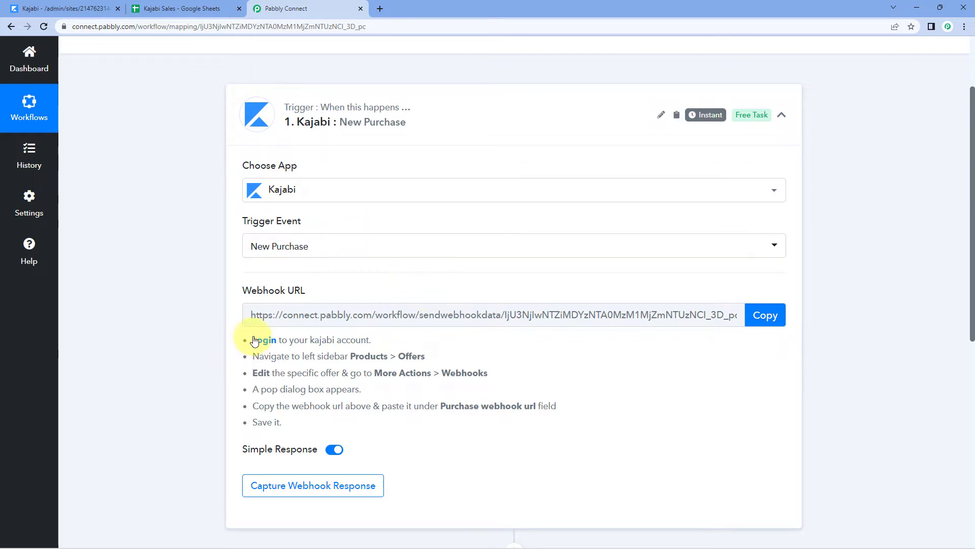
Copy the trigger's webhook URL and switch to the Kajabi dashboard
{"action": "left_click_drag", "start_coordinate": [266, 340], "coordinate": [352, 409]}
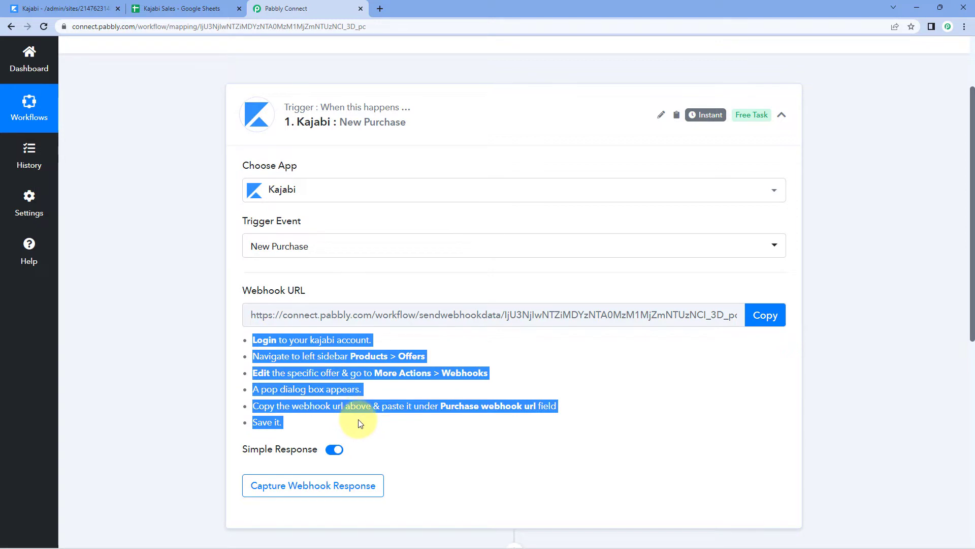
{"action": "left_click", "coordinate": [364, 426]}
{"action": "left_click", "coordinate": [766, 316]}
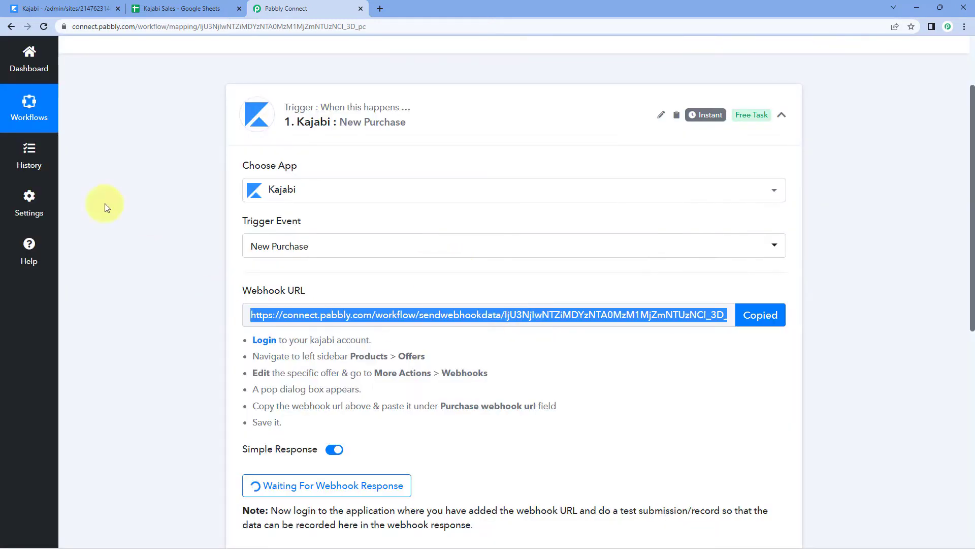
{"action": "left_click", "coordinate": [56, 8]}
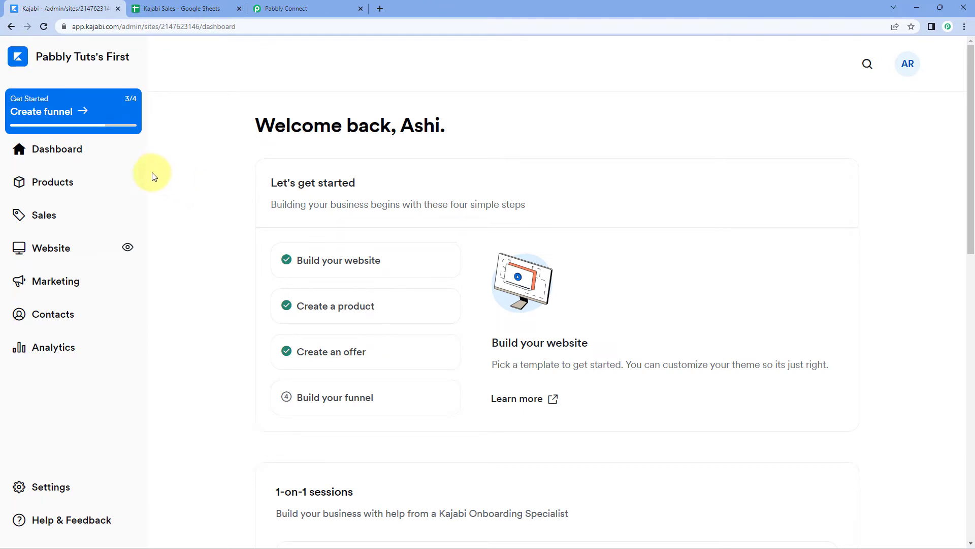
Open the Java Programming Masterclass offer under Learn Java Programming and show its extra actions
{"action": "left_click", "coordinate": [91, 182]}
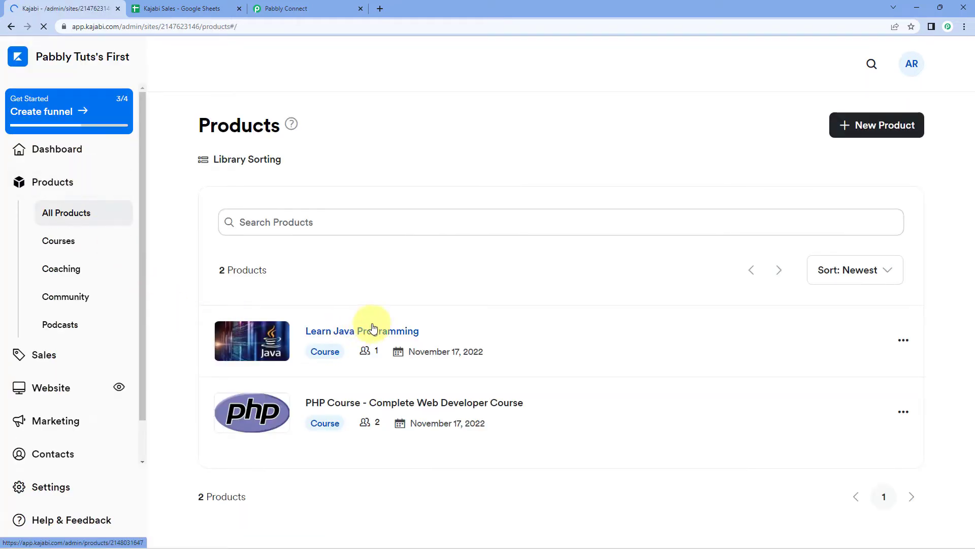
{"action": "left_click_drag", "start_coordinate": [369, 331], "coordinate": [374, 273]}
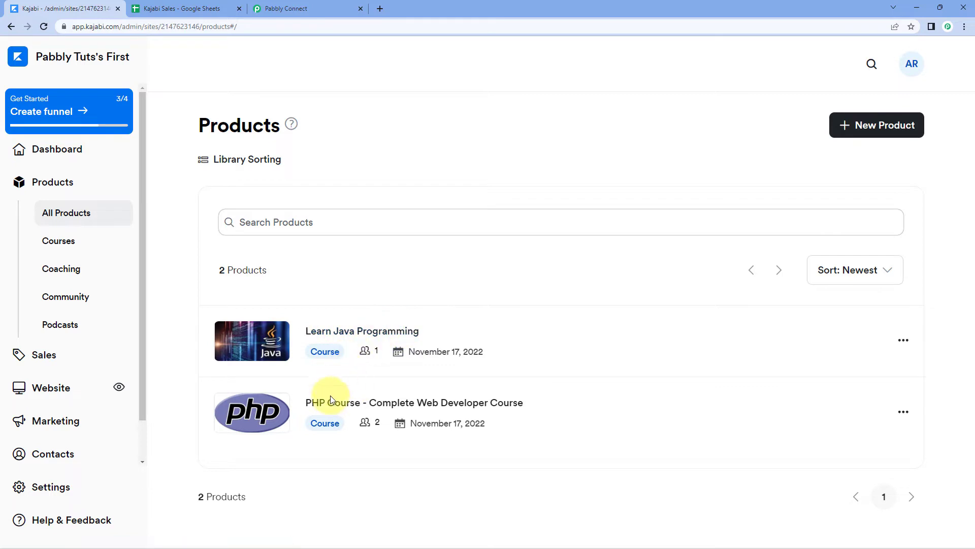
{"action": "left_click", "coordinate": [381, 333]}
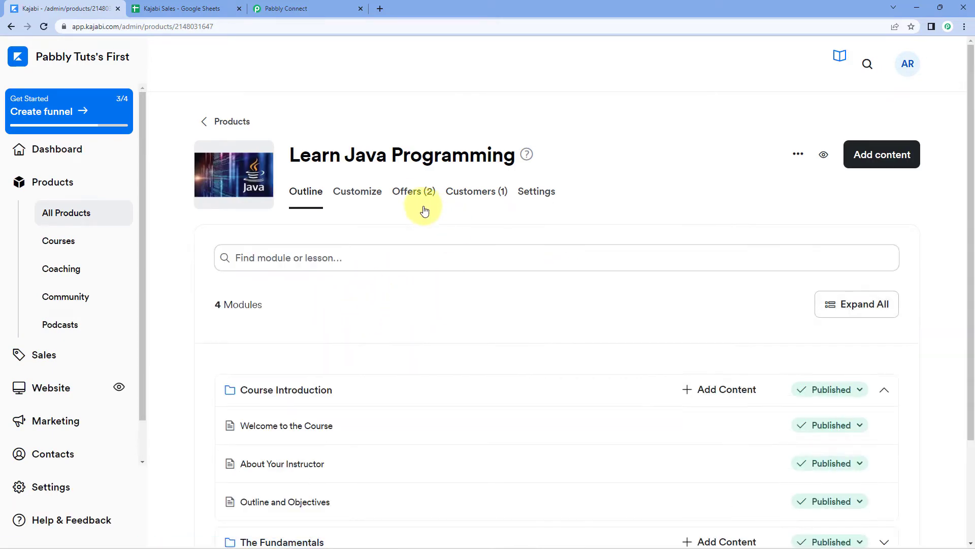
{"action": "left_click", "coordinate": [404, 196]}
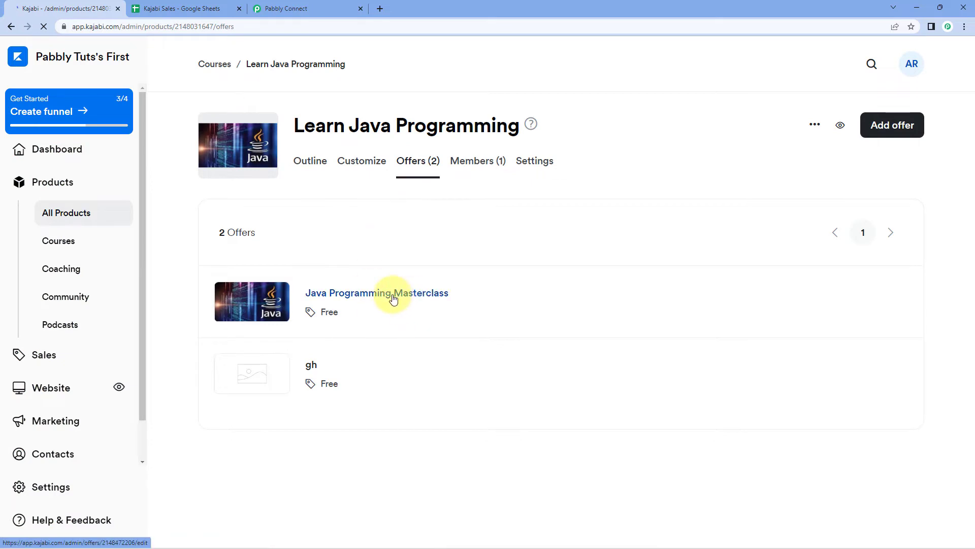
{"action": "left_click", "coordinate": [393, 300]}
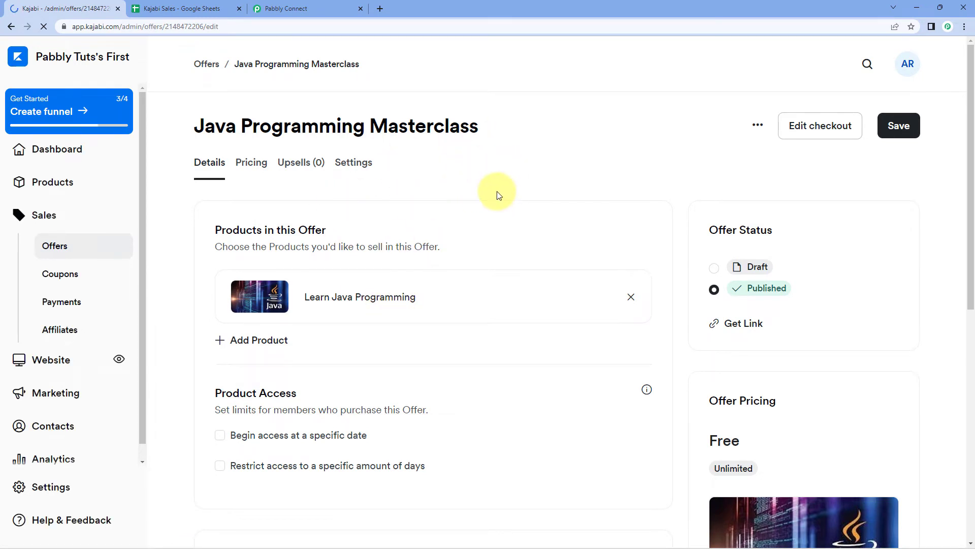
{"action": "left_click", "coordinate": [757, 128]}
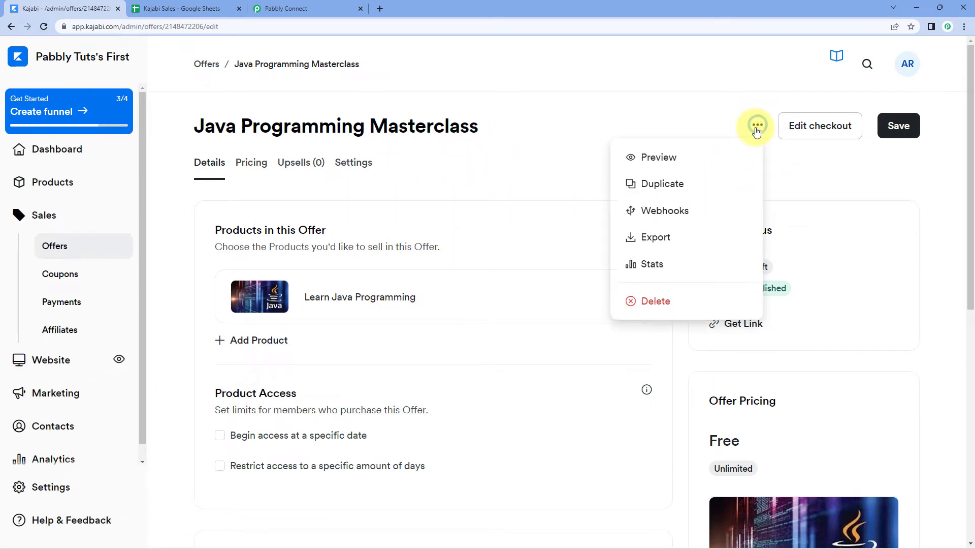
Replace the offer's purchase webhook URL with the Pabbly Connect webhook URL and save it
{"action": "left_click", "coordinate": [691, 214]}
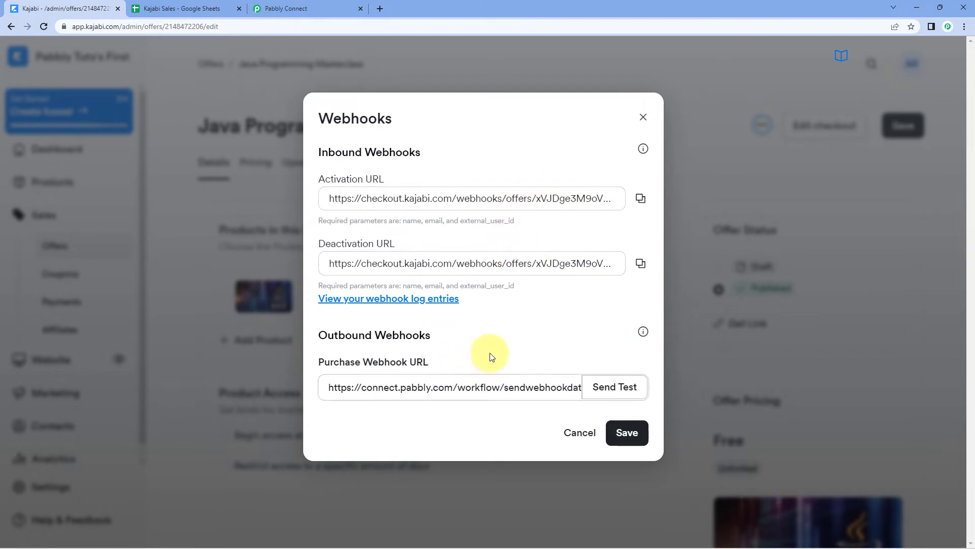
{"action": "triple_click", "coordinate": [398, 387]}
{"action": "key", "text": "BackSpace"}
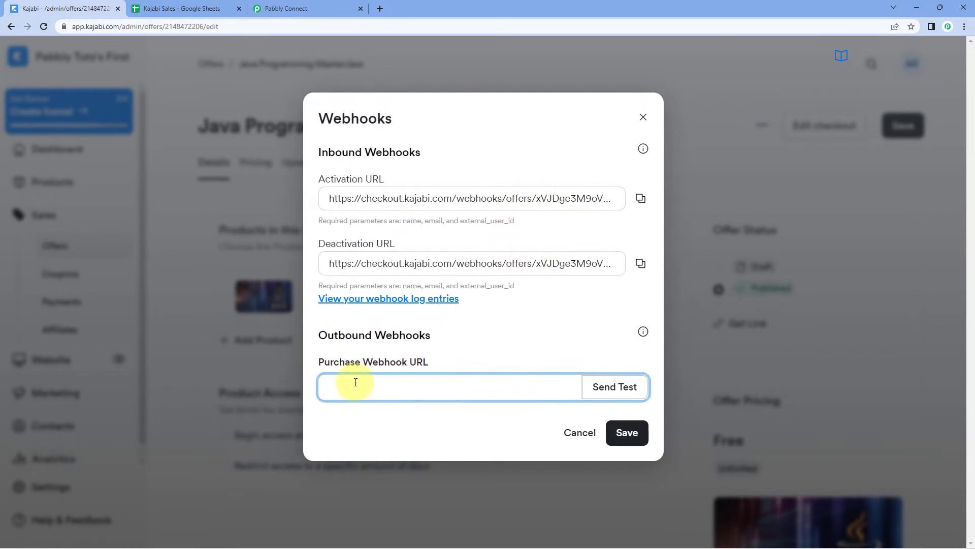
{"action": "left_click", "coordinate": [285, 10]}
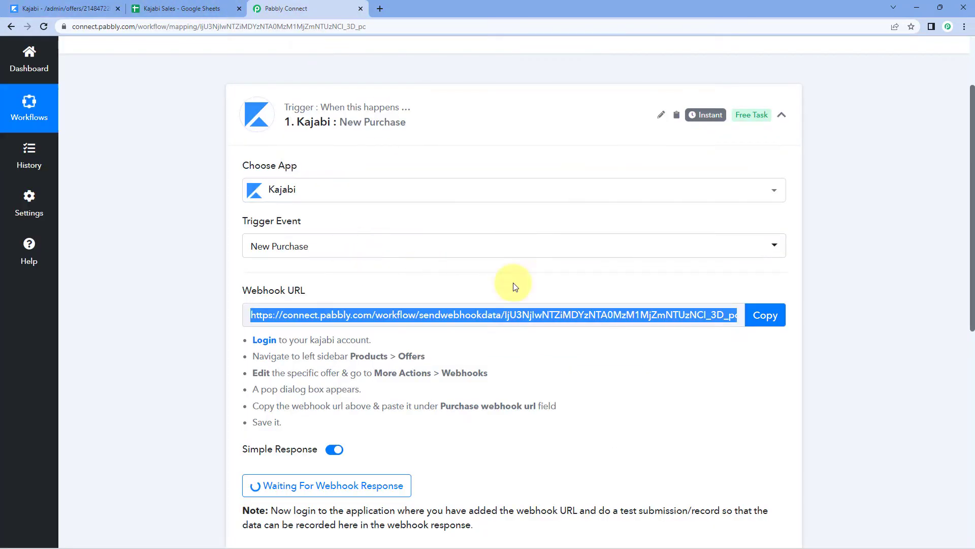
{"action": "left_click", "coordinate": [761, 315]}
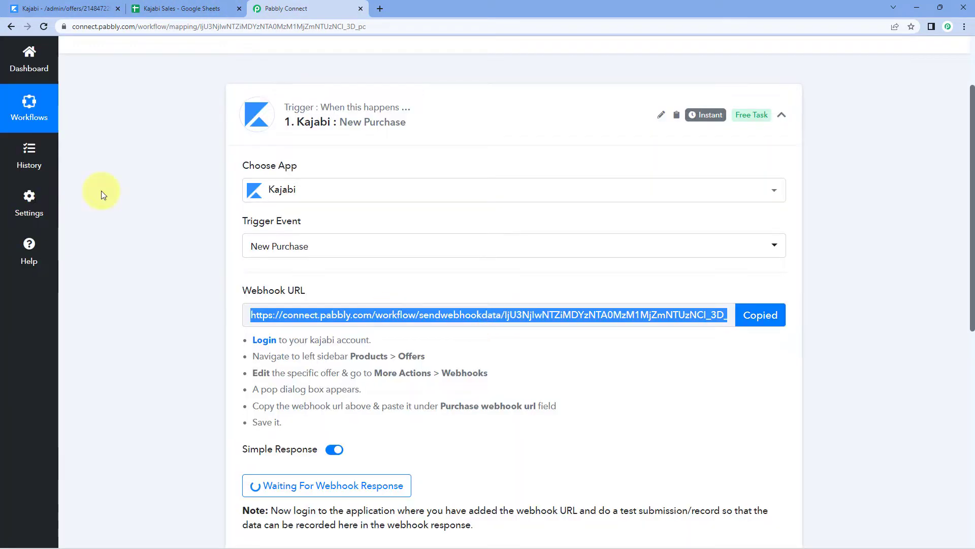
{"action": "left_click", "coordinate": [59, 8]}
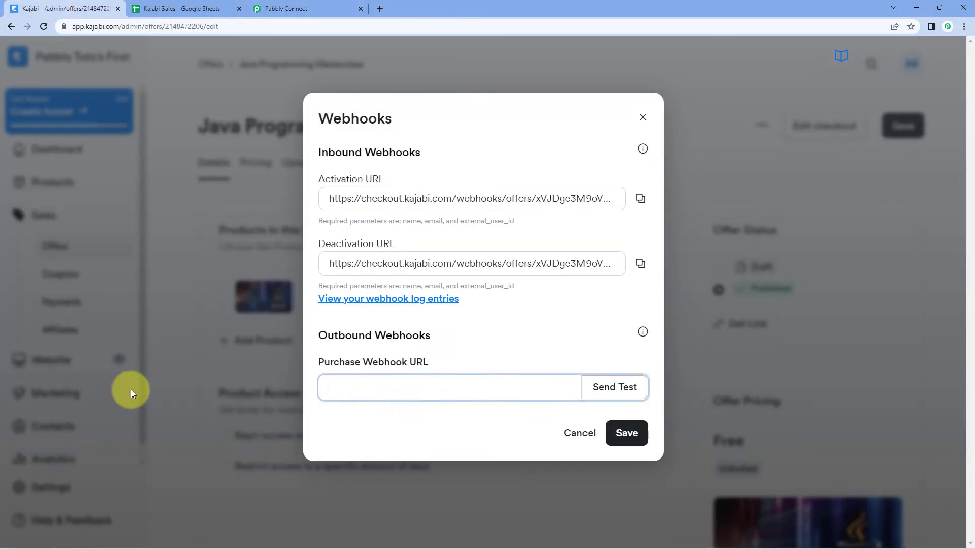
{"action": "right_click", "coordinate": [343, 389]}
{"action": "left_click", "coordinate": [377, 291]}
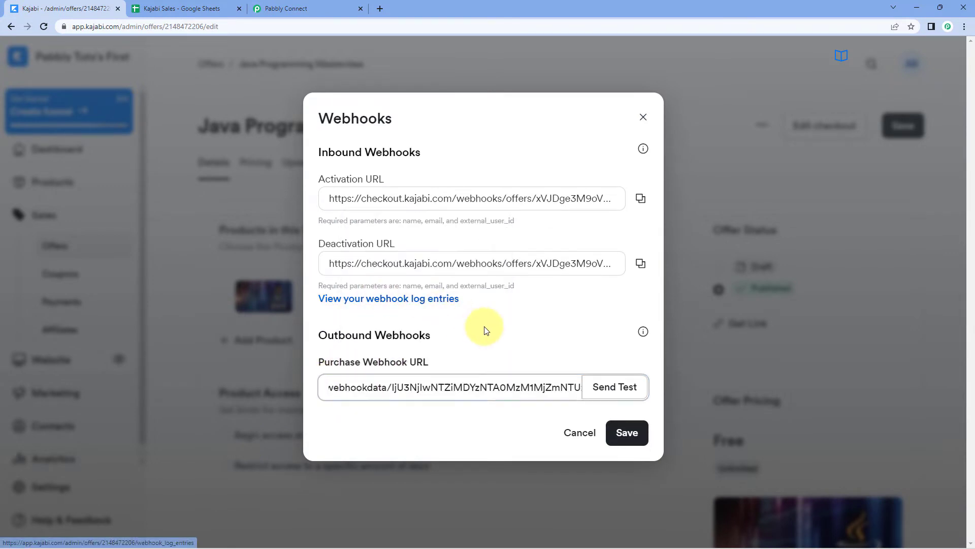
{"action": "left_click", "coordinate": [631, 434]}
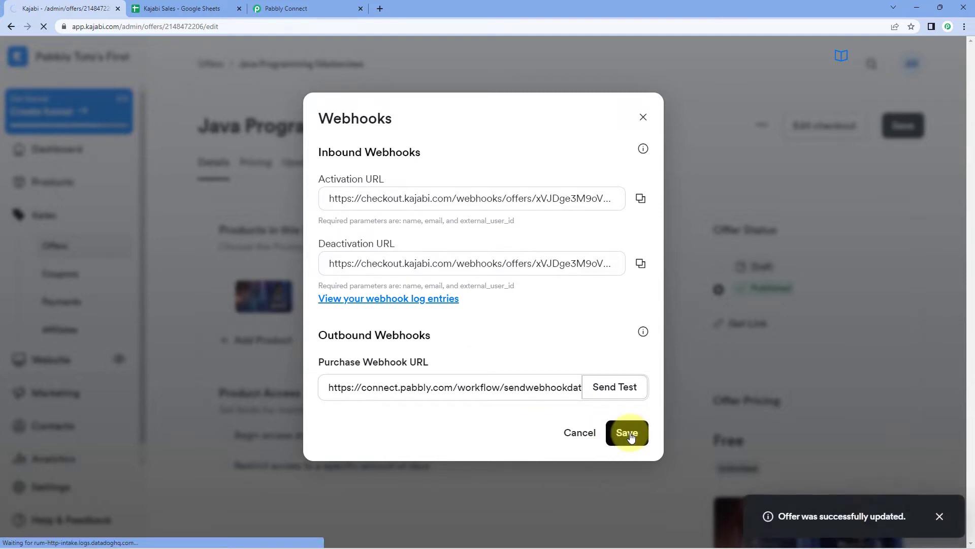
{"action": "left_click", "coordinate": [644, 119]}
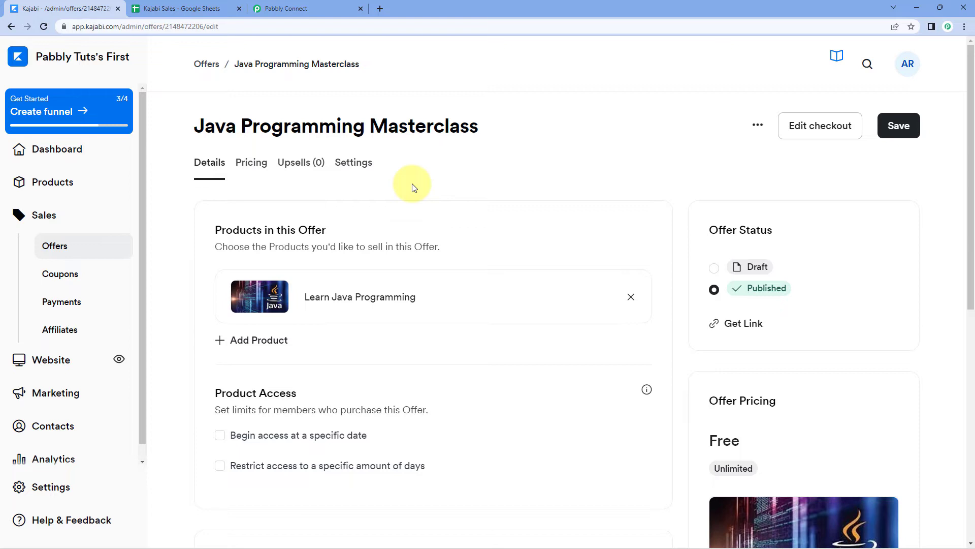
Have the Kajabi trigger re-capture the webhook response, confirming Yes, then return to Kajabi
{"action": "left_click", "coordinate": [294, 9]}
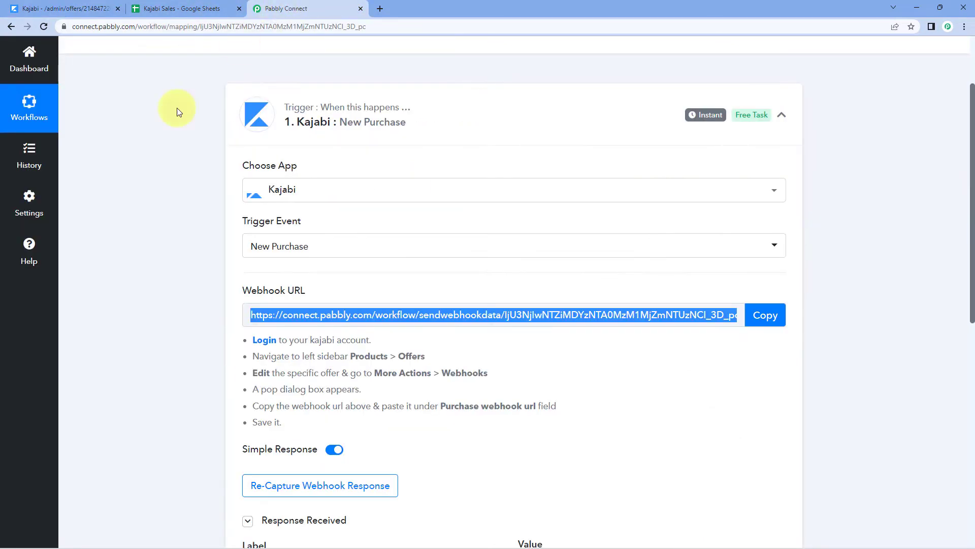
{"action": "scroll", "coordinate": [154, 326], "scroll_direction": "down", "scroll_amount": 1}
{"action": "scroll", "coordinate": [169, 320], "scroll_direction": "down", "scroll_amount": 2}
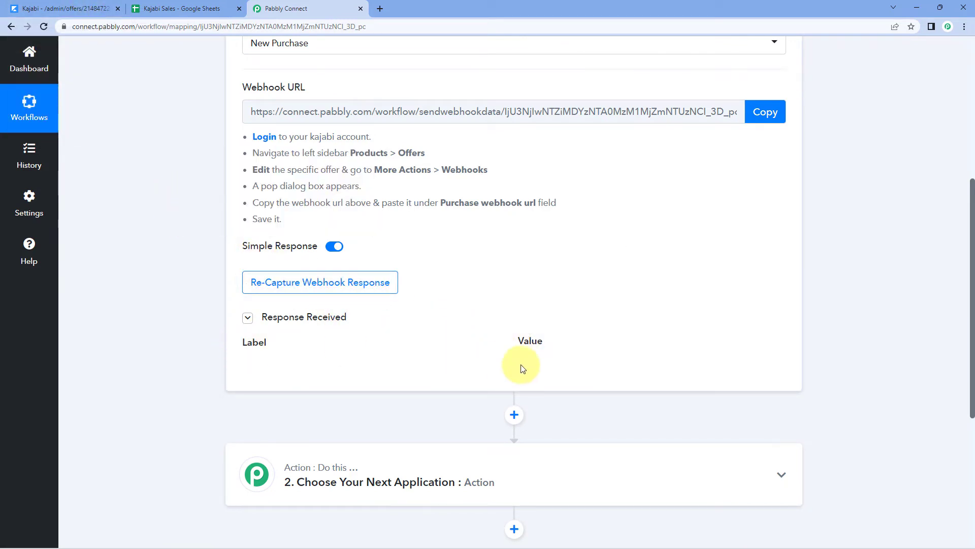
{"action": "left_click", "coordinate": [293, 289]}
{"action": "left_click", "coordinate": [436, 364]}
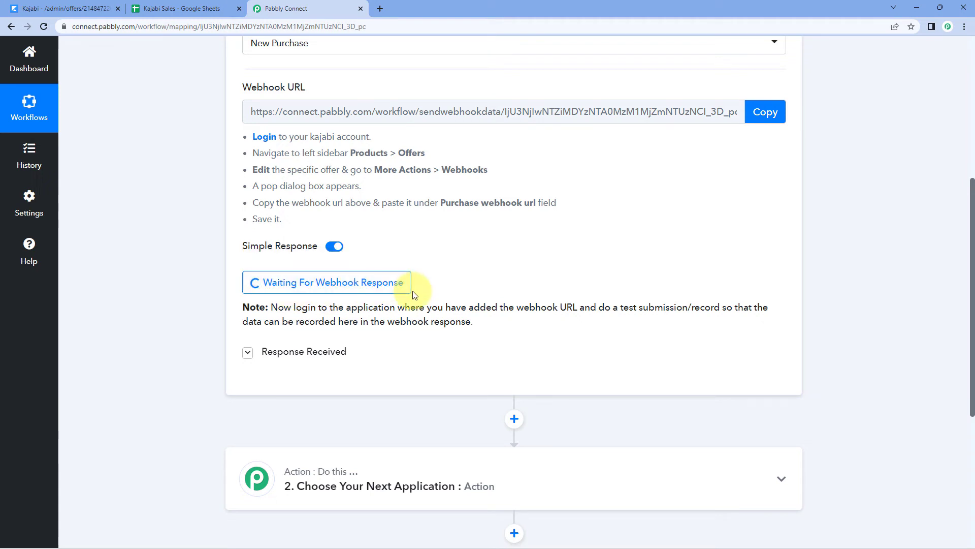
{"action": "left_click", "coordinate": [78, 6]}
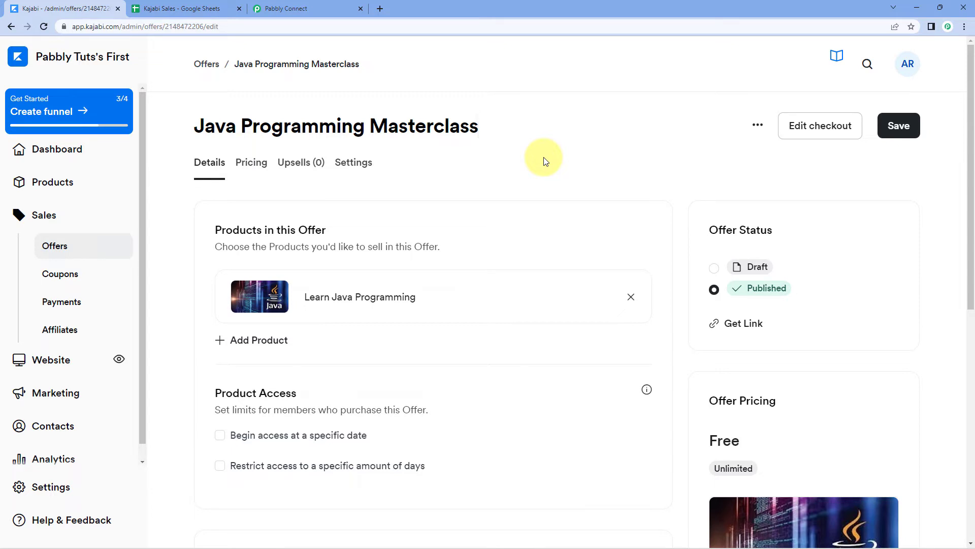
Copy the offer's purchase link from Get Link, close the window, and save the offer
{"action": "left_click", "coordinate": [709, 325]}
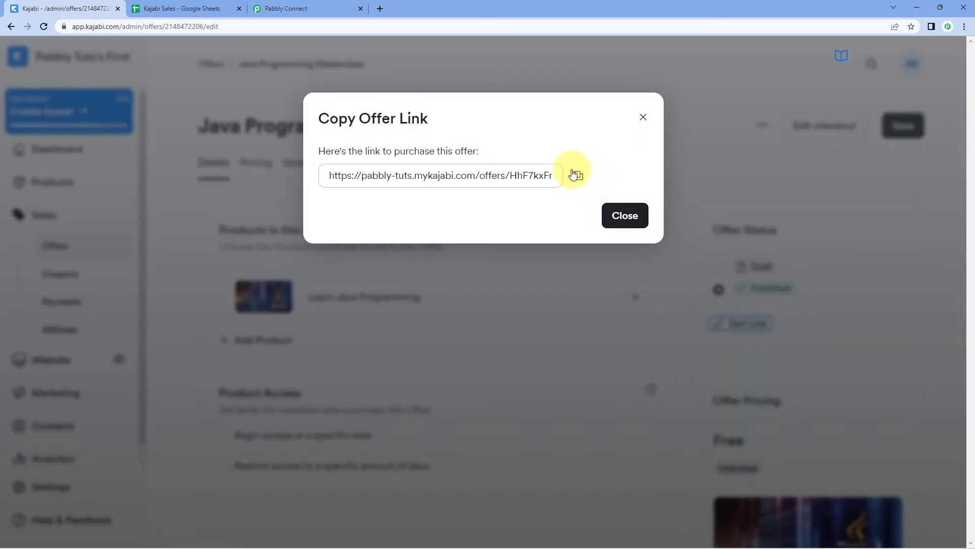
{"action": "left_click", "coordinate": [574, 175]}
{"action": "left_click", "coordinate": [625, 215]}
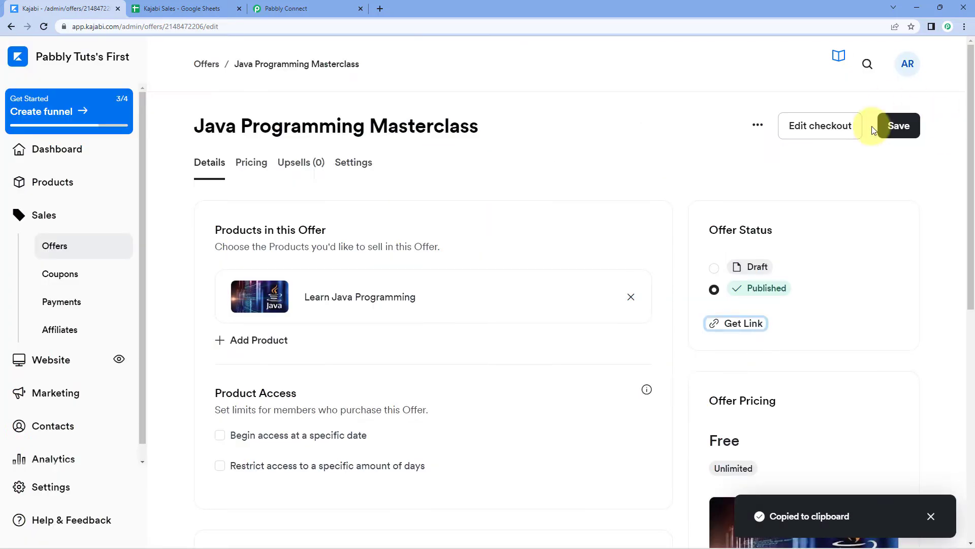
{"action": "left_click", "coordinate": [899, 127]}
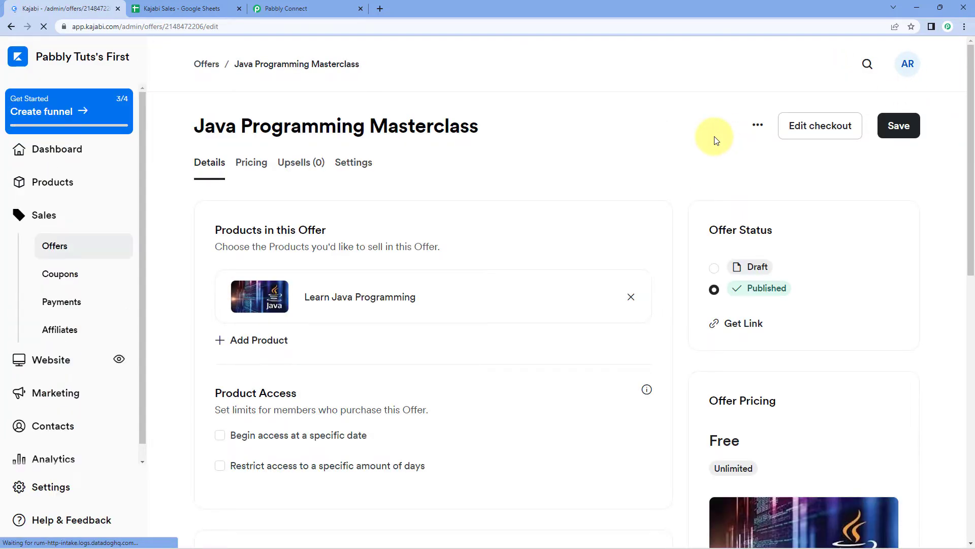
Load the offer link in a private window and sign up free with a test e-mail and phone number
{"action": "key", "text": "ctrl+shift+n"}
{"action": "key", "text": "ctrl+v"}
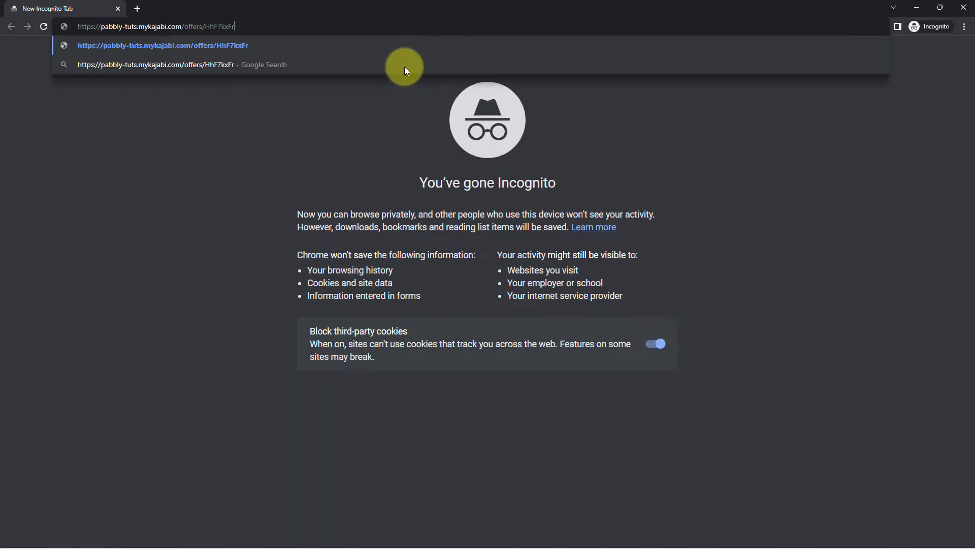
{"action": "key", "text": "Return"}
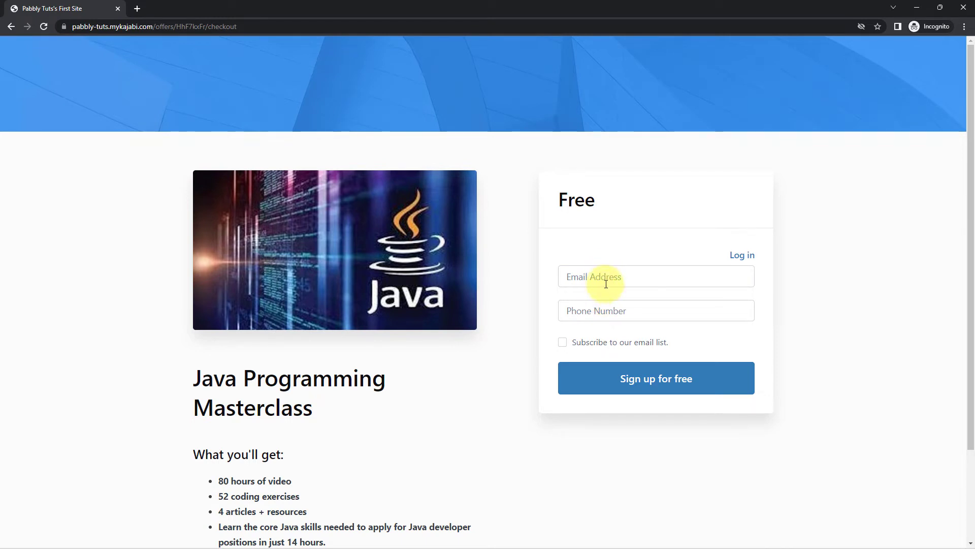
{"action": "left_click", "coordinate": [579, 276]}
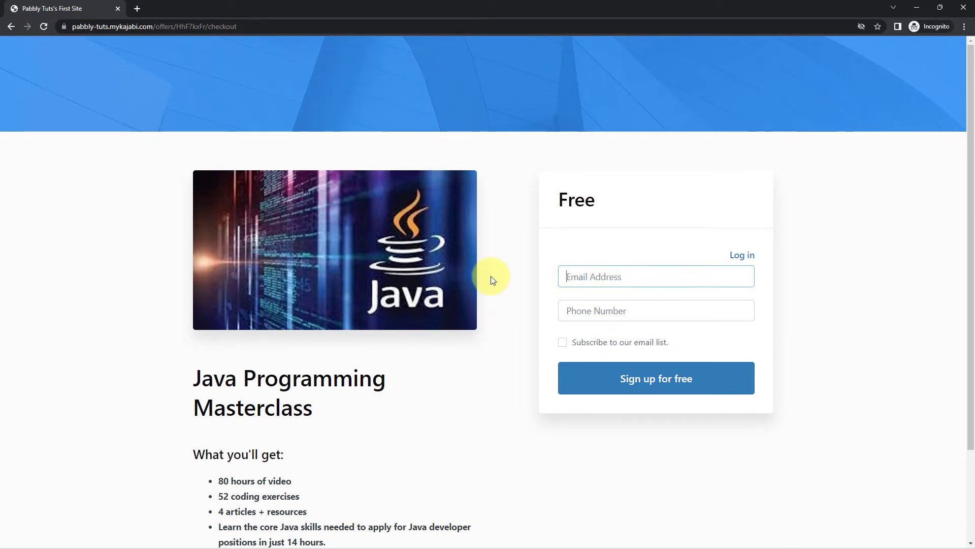
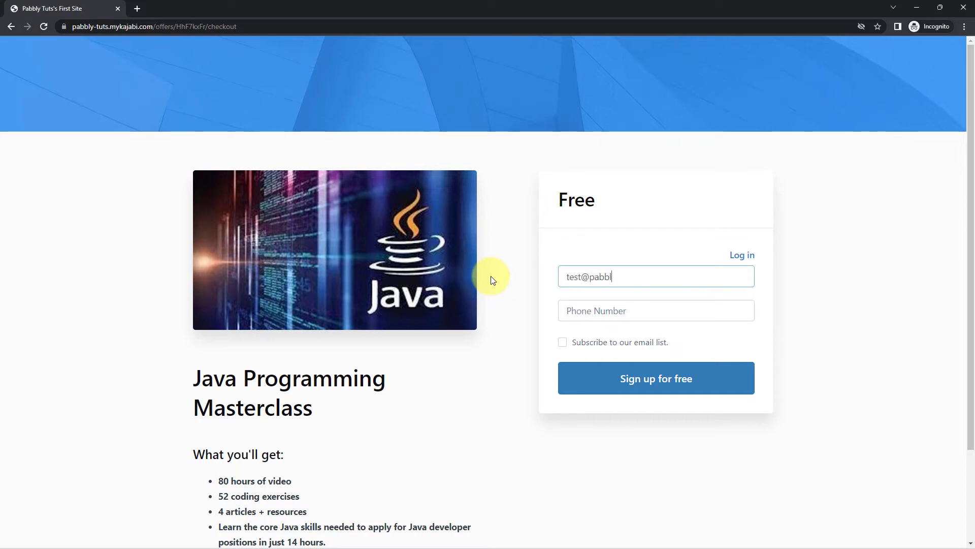
{"action": "key", "text": "Tab"}
{"action": "type", "text": "10000"}
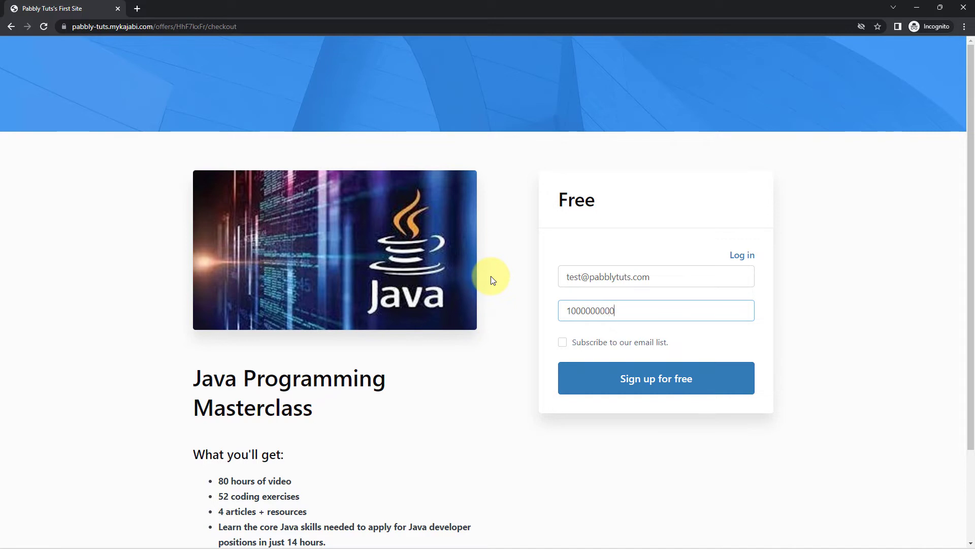
{"action": "left_click", "coordinate": [630, 376]}
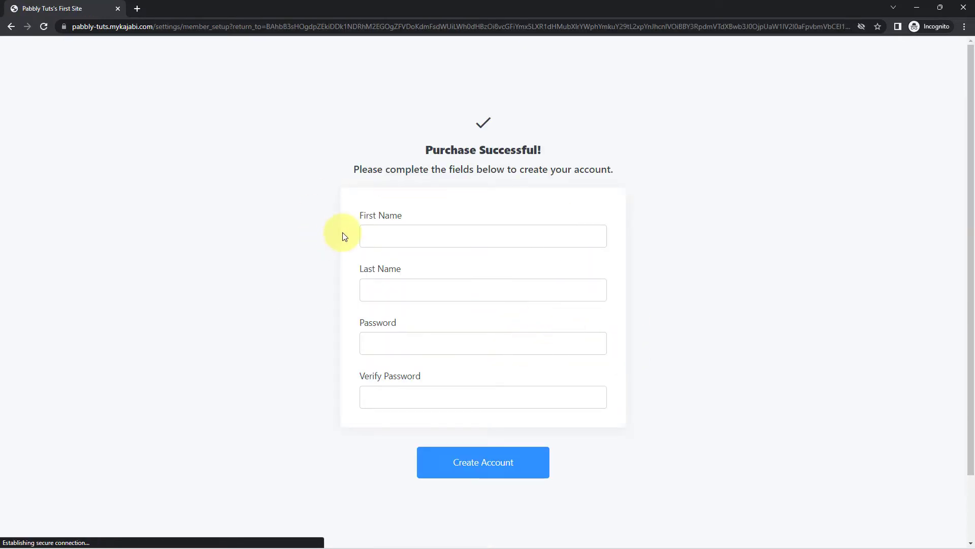
Create the test member's account with a name and password, then scroll the library to Learn Java Programming
{"action": "left_click", "coordinate": [385, 237]}
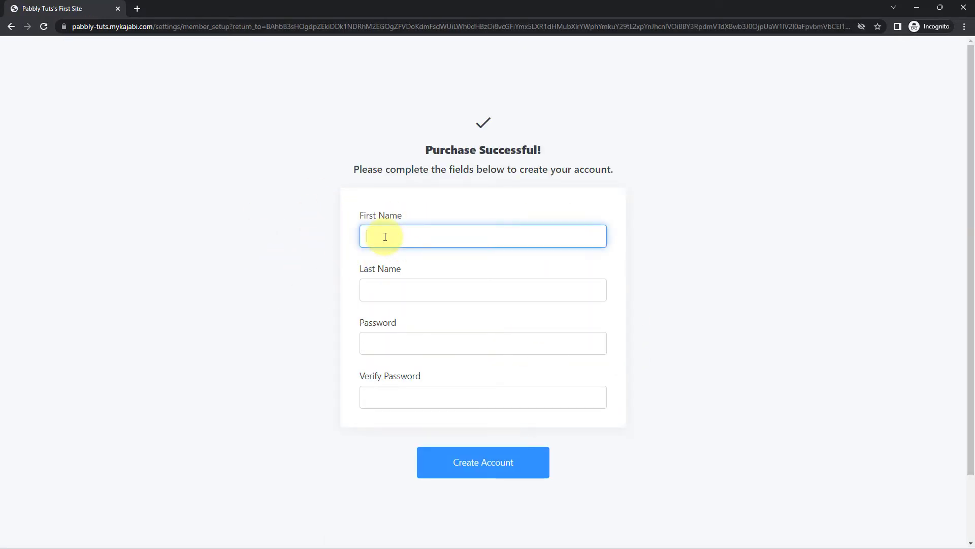
{"action": "key", "text": "Tab"}
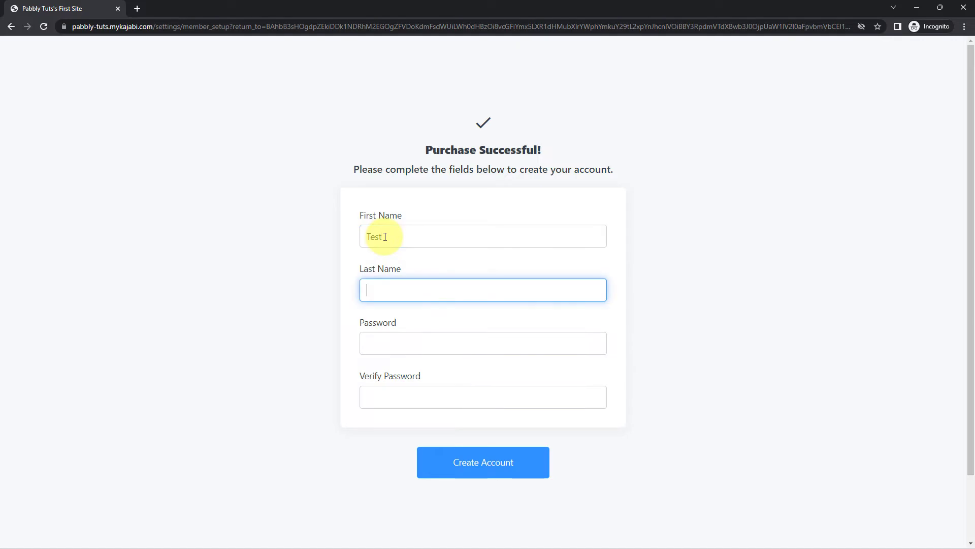
{"action": "type", "text": "User"}
{"action": "key", "text": "Tab"}
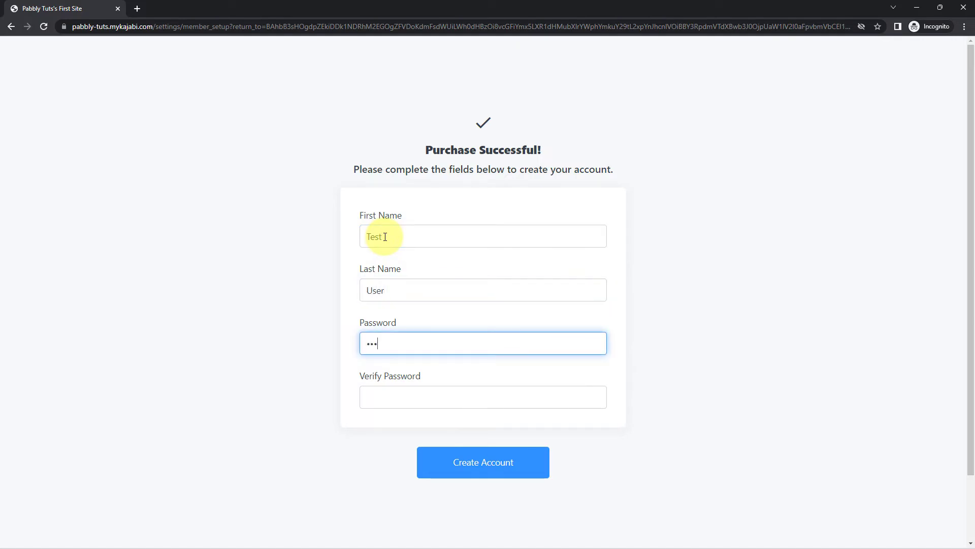
{"action": "type", "text": "•"}
{"action": "key", "text": "Tab"}
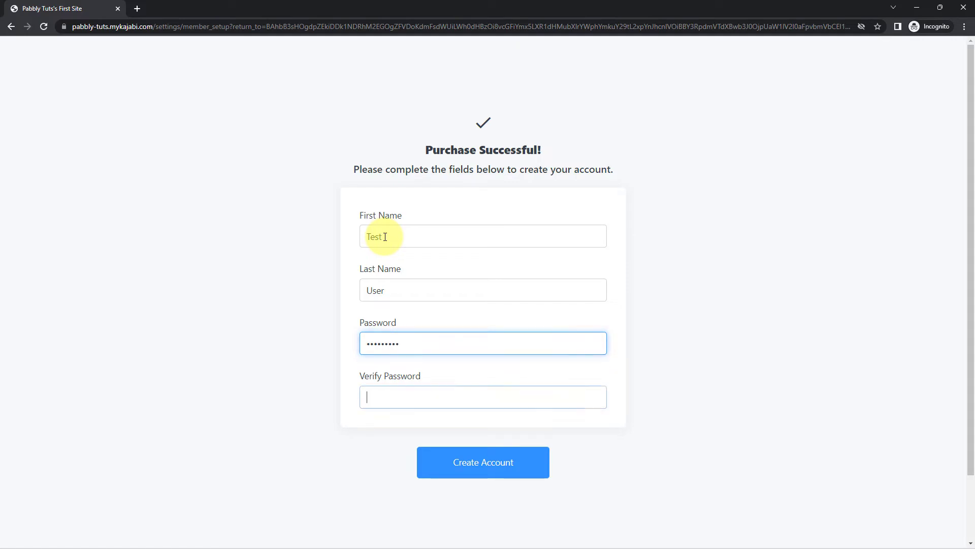
{"action": "type", "text": "•••••••"}
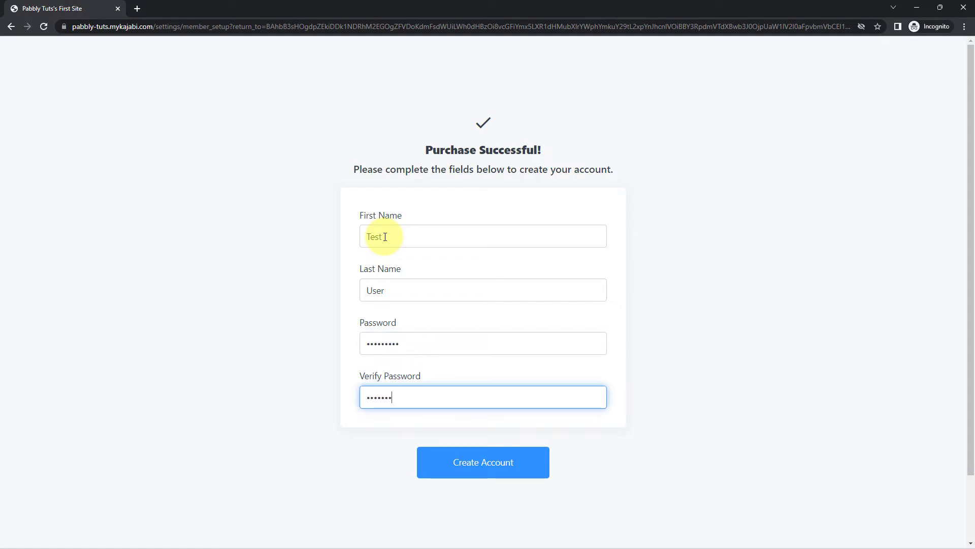
{"action": "type", "text": "••"}
{"action": "left_click", "coordinate": [464, 464]}
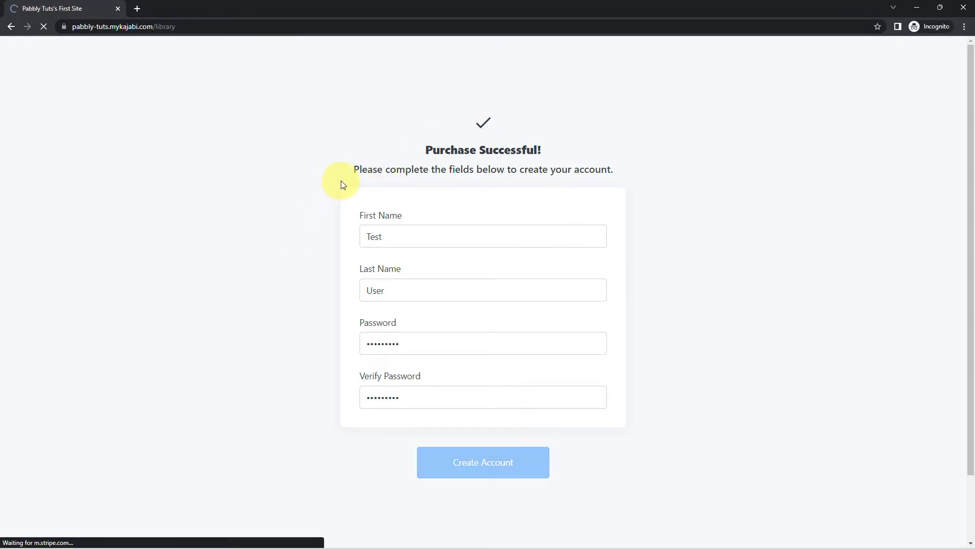
{"action": "scroll", "coordinate": [355, 203], "scroll_direction": "down", "scroll_amount": 5}
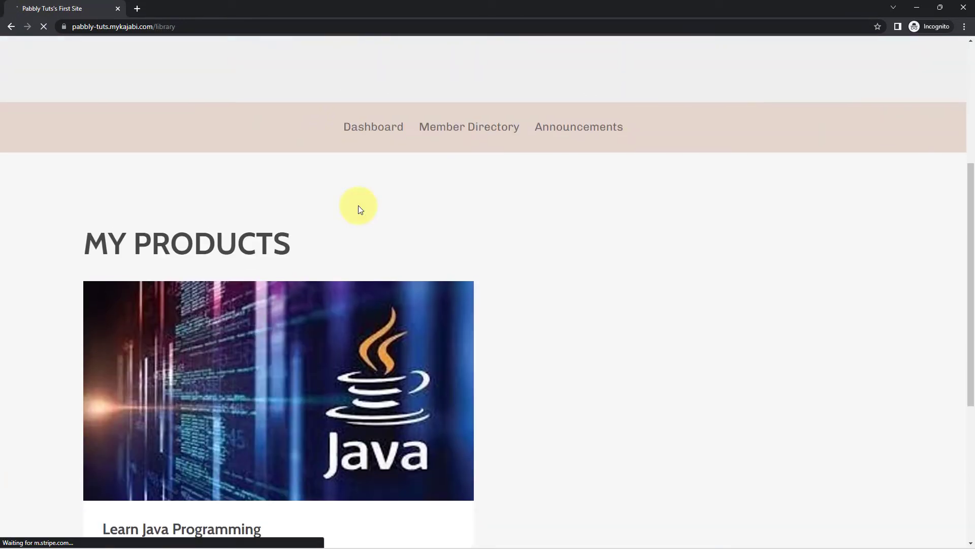
{"action": "scroll", "coordinate": [358, 206], "scroll_direction": "down", "scroll_amount": 2}
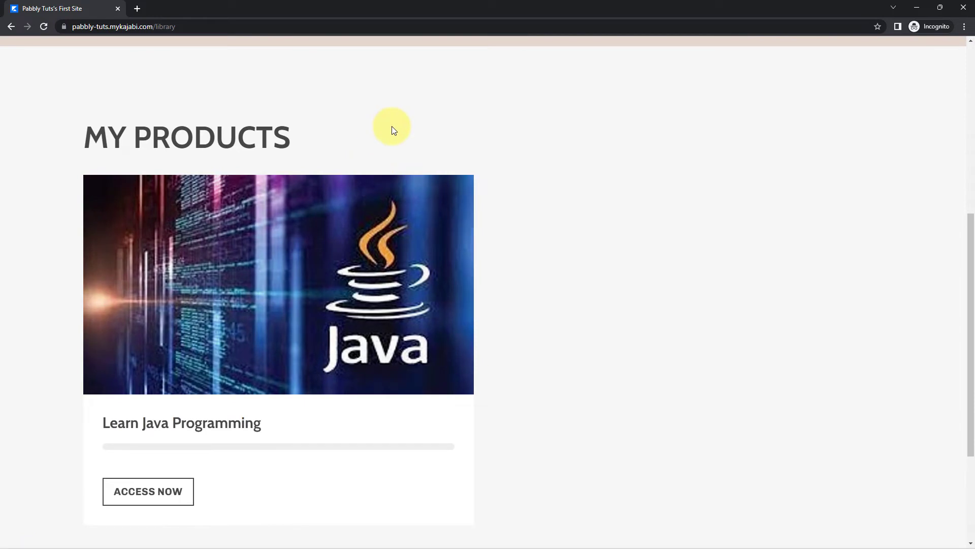
{"action": "scroll", "coordinate": [392, 131], "scroll_direction": "down", "scroll_amount": 2}
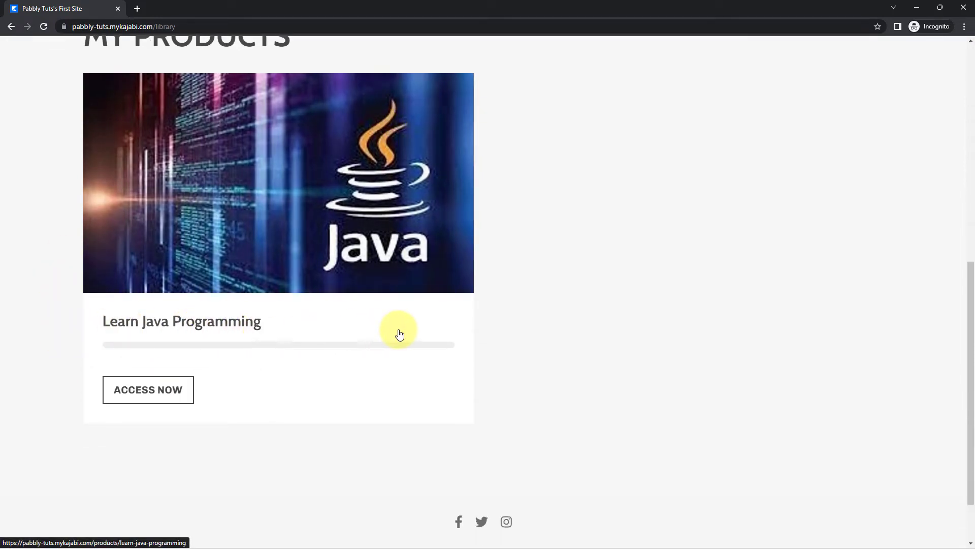
{"action": "left_click", "coordinate": [916, 10]}
{"action": "left_click", "coordinate": [333, 6]}
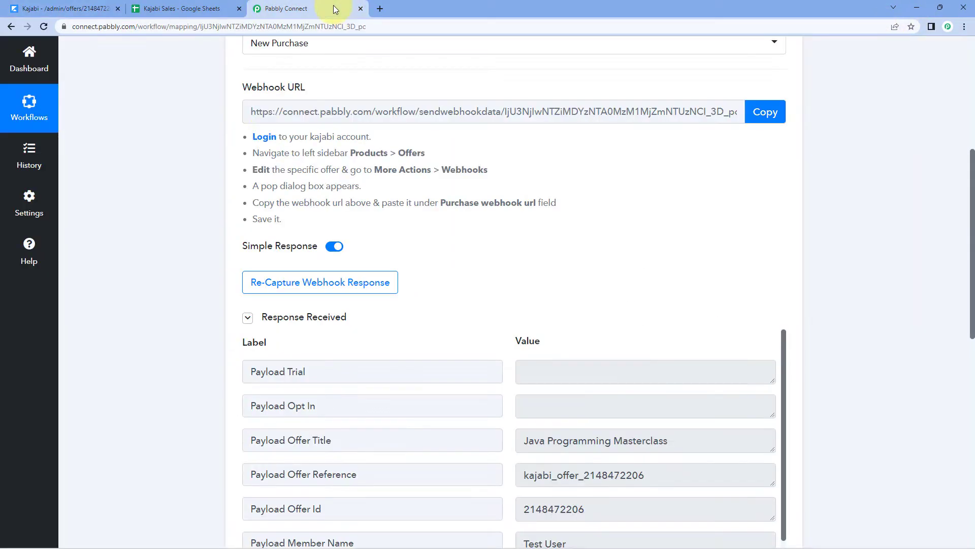
{"action": "scroll", "coordinate": [138, 303], "scroll_direction": "down", "scroll_amount": 2}
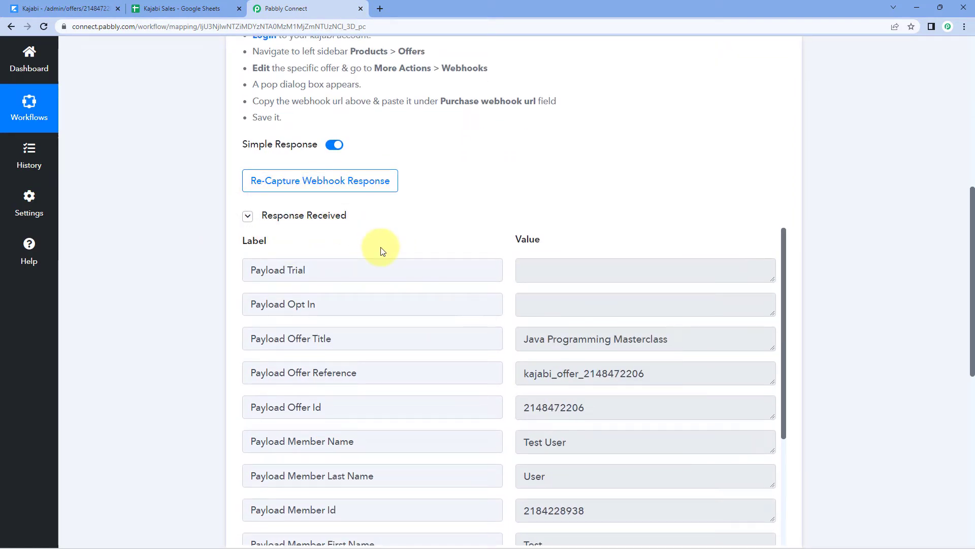
{"action": "scroll", "coordinate": [508, 206], "scroll_direction": "down", "scroll_amount": 2}
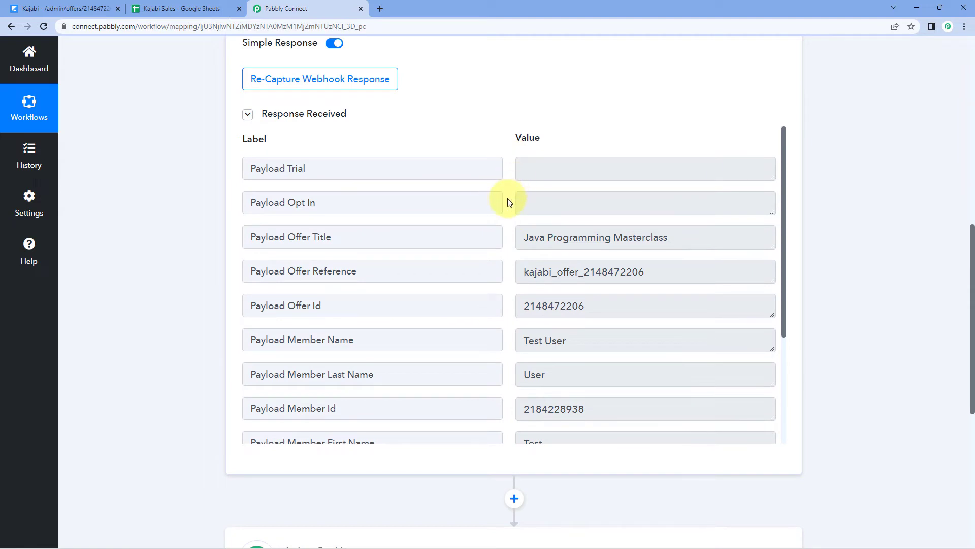
{"action": "scroll", "coordinate": [513, 203], "scroll_direction": "down", "scroll_amount": 1}
{"action": "left_click_drag", "start_coordinate": [521, 188], "coordinate": [699, 192]}
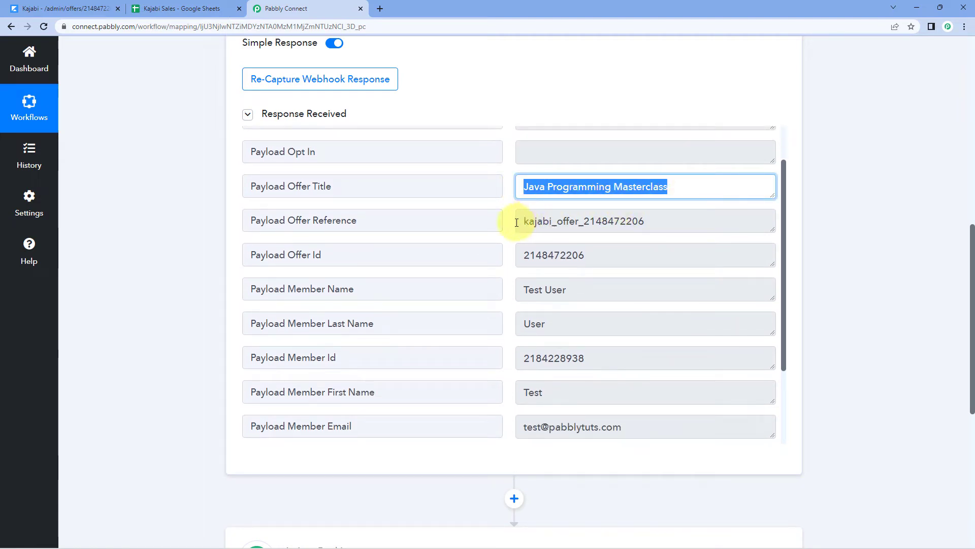
{"action": "left_click_drag", "start_coordinate": [522, 215], "coordinate": [681, 217]}
{"action": "scroll", "coordinate": [507, 211], "scroll_direction": "down", "scroll_amount": 2}
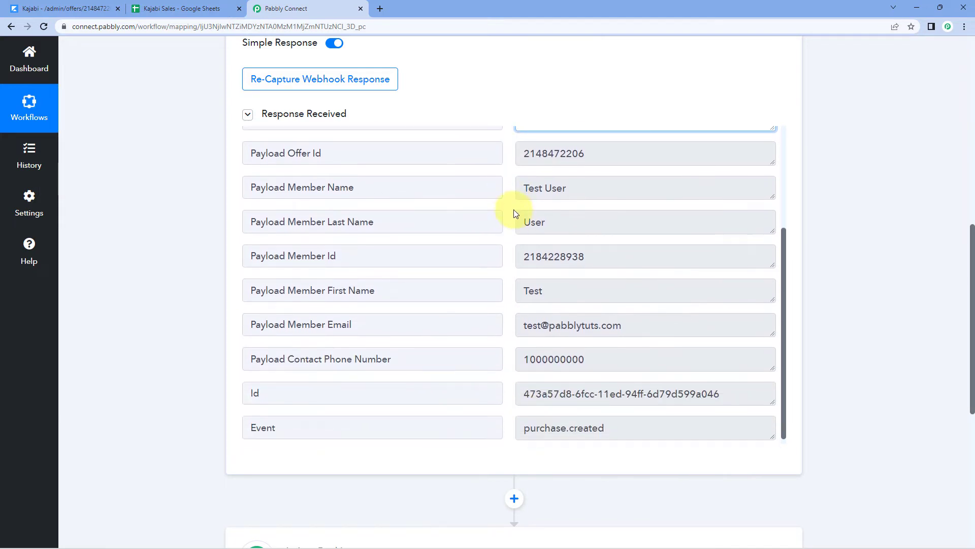
{"action": "left_click_drag", "start_coordinate": [584, 166], "coordinate": [505, 155]}
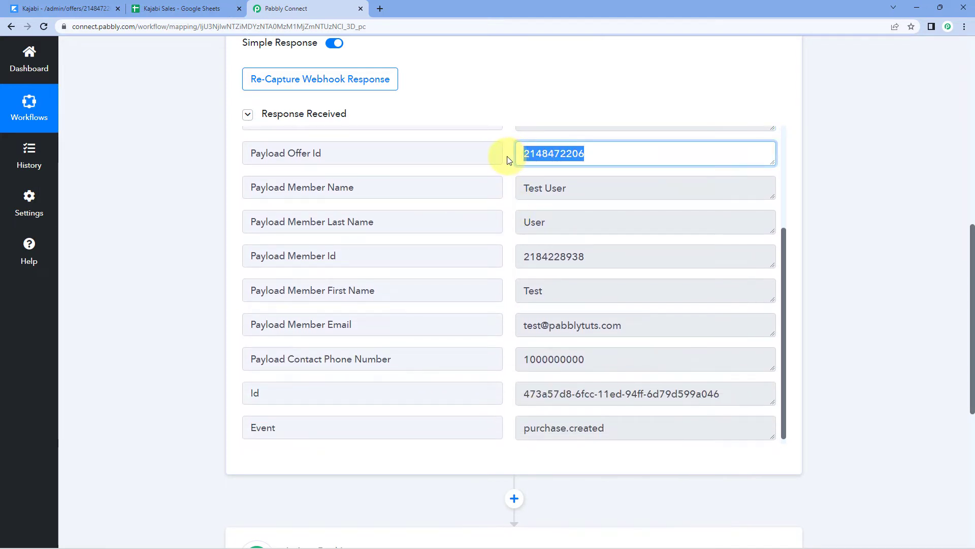
{"action": "left_click", "coordinate": [507, 157]}
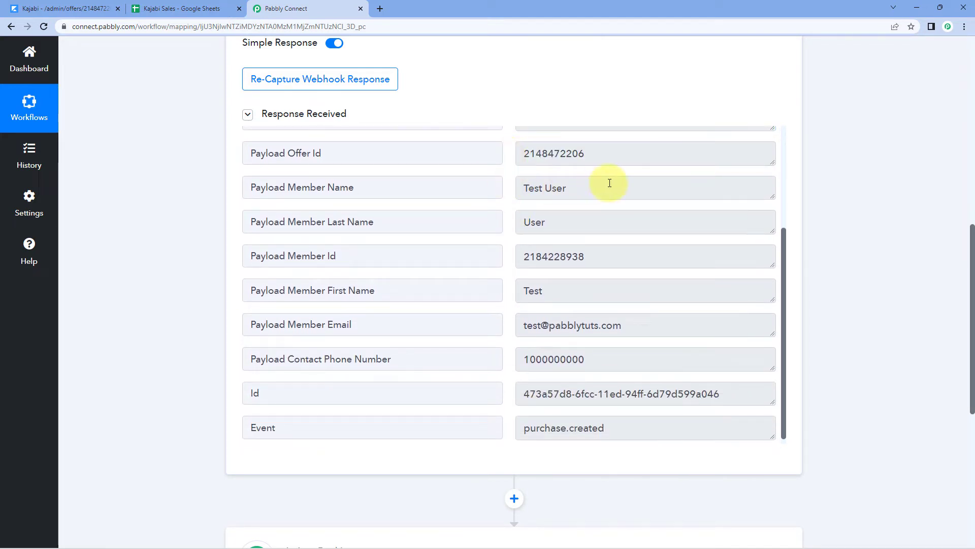
{"action": "left_click_drag", "start_coordinate": [610, 184], "coordinate": [501, 190]}
{"action": "left_click_drag", "start_coordinate": [575, 228], "coordinate": [511, 231]}
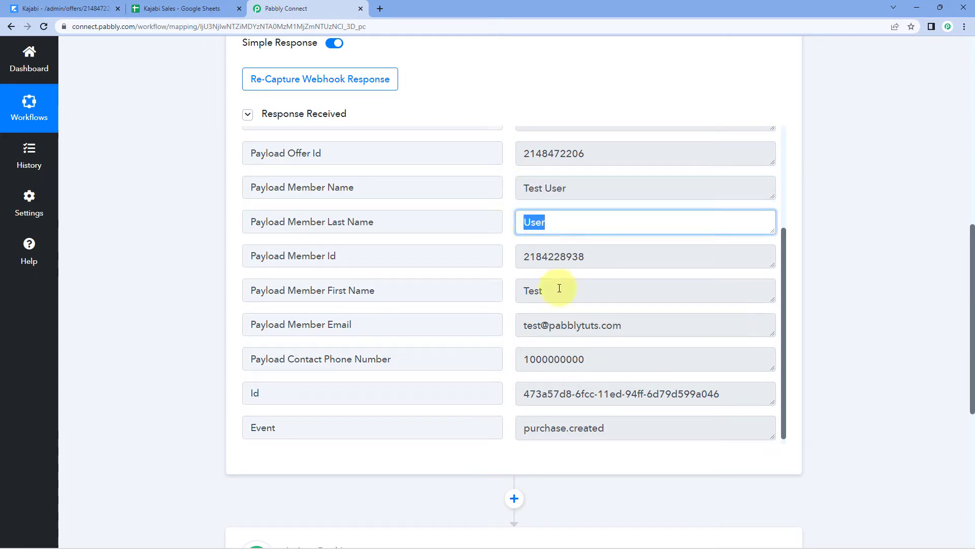
{"action": "left_click_drag", "start_coordinate": [559, 290], "coordinate": [518, 288]}
{"action": "left_click_drag", "start_coordinate": [588, 260], "coordinate": [513, 259]}
{"action": "left_click", "coordinate": [507, 257]}
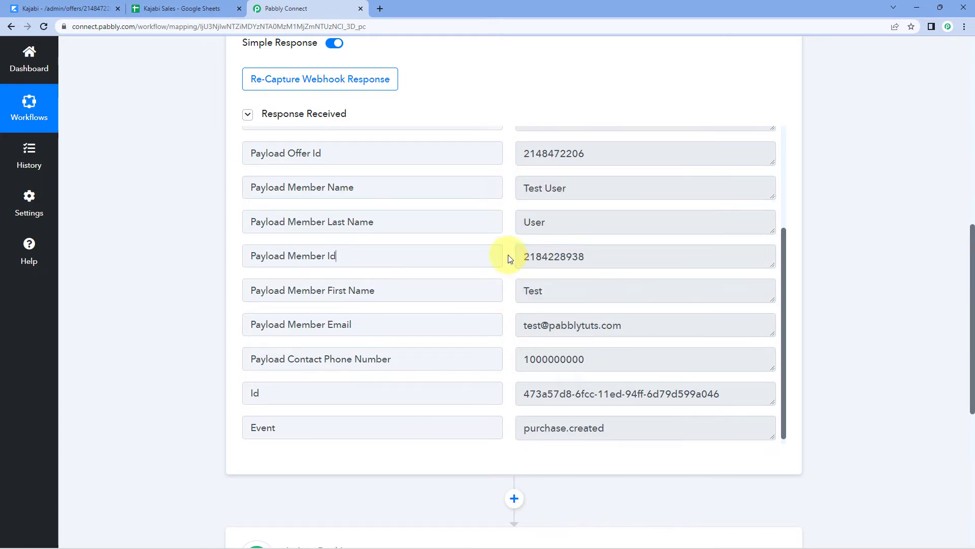
{"action": "left_click_drag", "start_coordinate": [516, 326], "coordinate": [653, 331]}
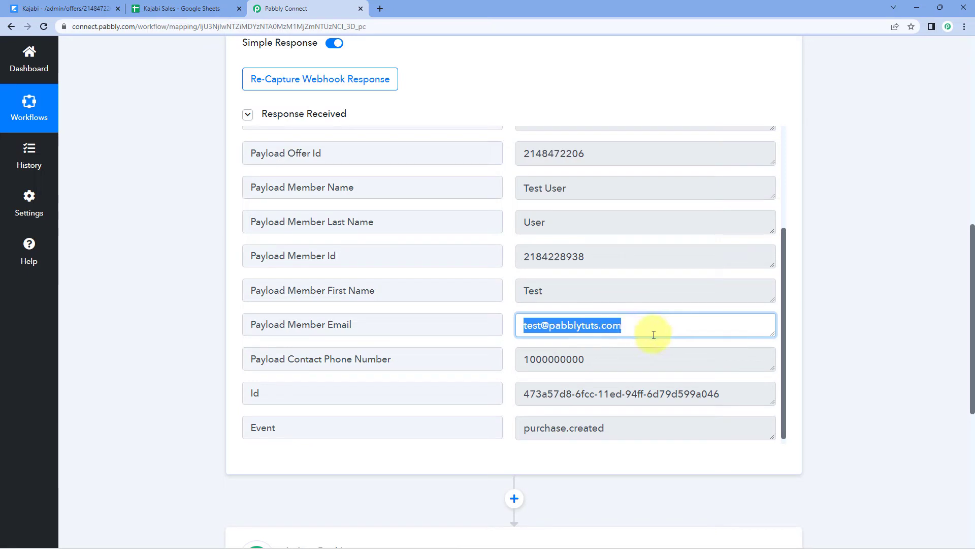
{"action": "left_click", "coordinate": [597, 361]}
{"action": "left_click_drag", "start_coordinate": [596, 361], "coordinate": [519, 331]}
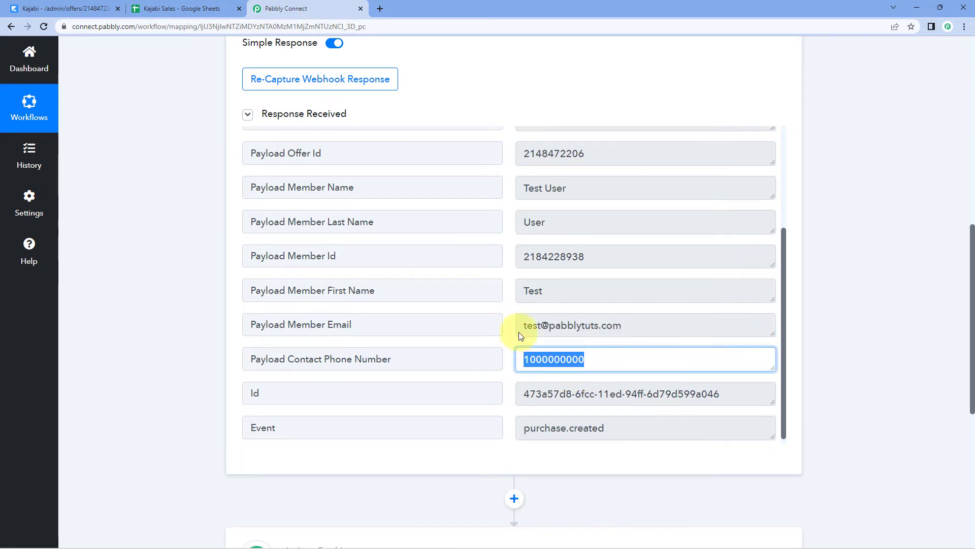
{"action": "left_click", "coordinate": [507, 265]}
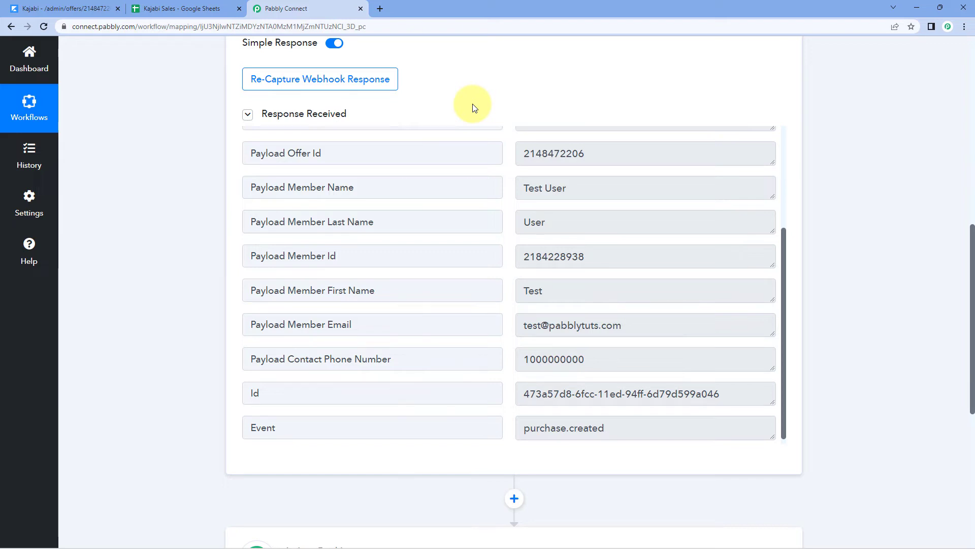
Set the next step to Google Sheets with the Add New Row action event and begin connecting
{"action": "scroll", "coordinate": [473, 106], "scroll_direction": "down", "scroll_amount": 7}
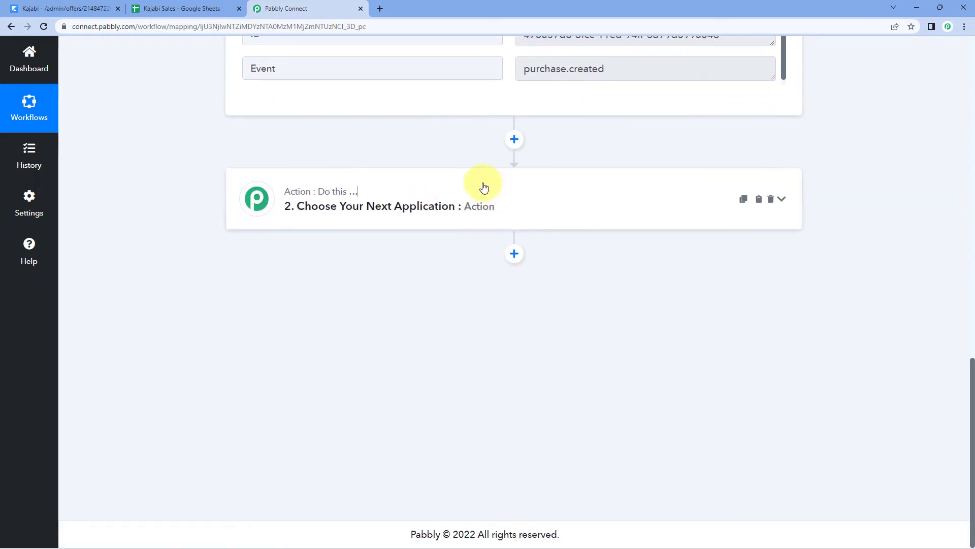
{"action": "left_click", "coordinate": [484, 185]}
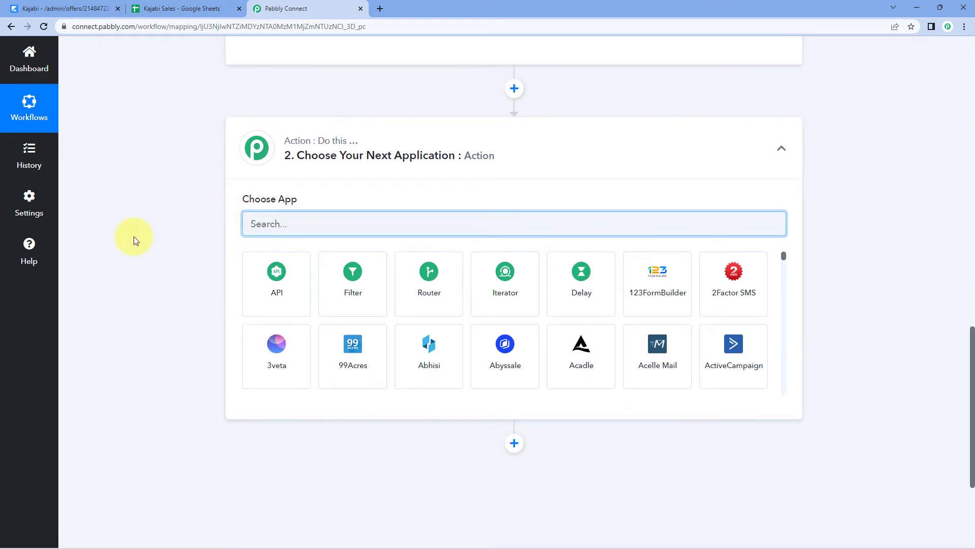
{"action": "type", "text": "Google Sheets"}
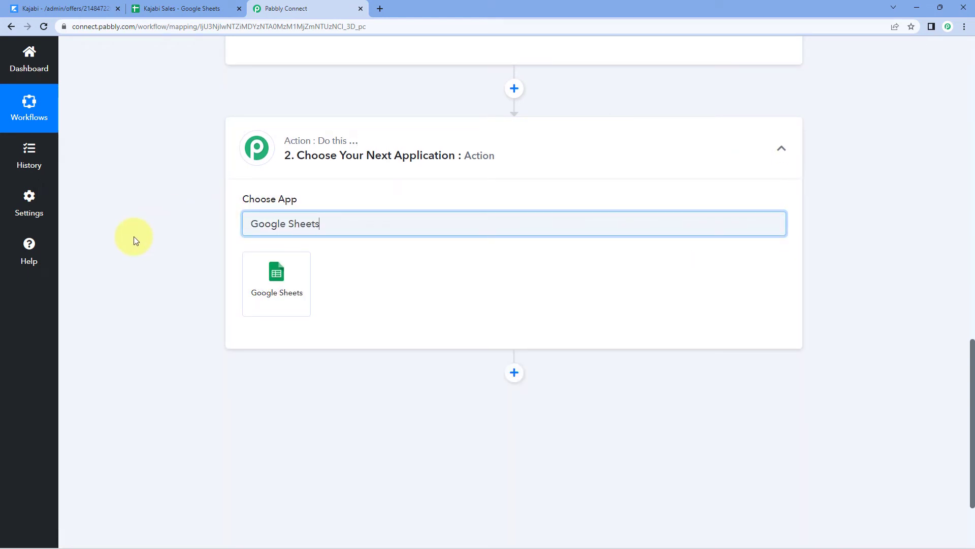
{"action": "left_click", "coordinate": [300, 276]}
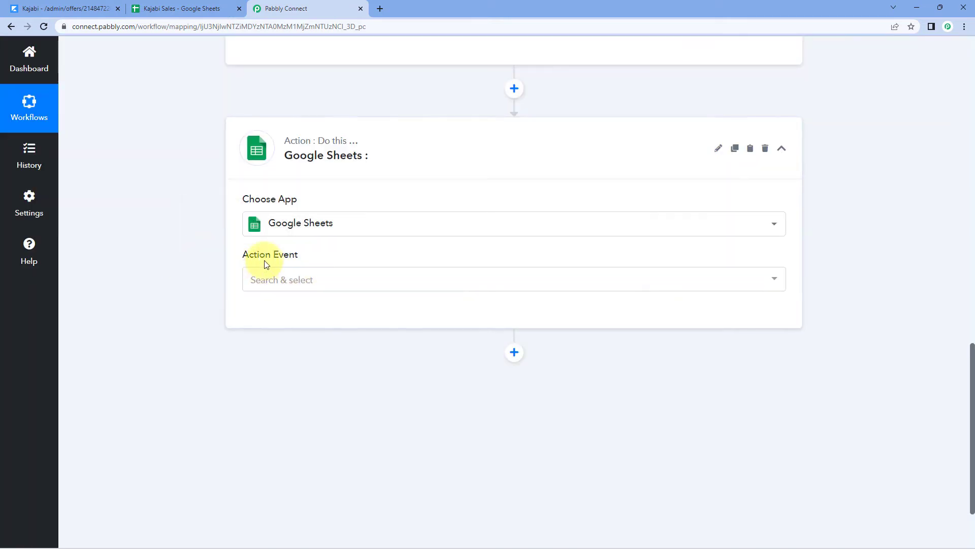
{"action": "left_click", "coordinate": [327, 283]}
{"action": "scroll", "coordinate": [215, 293], "scroll_direction": "down", "scroll_amount": 2}
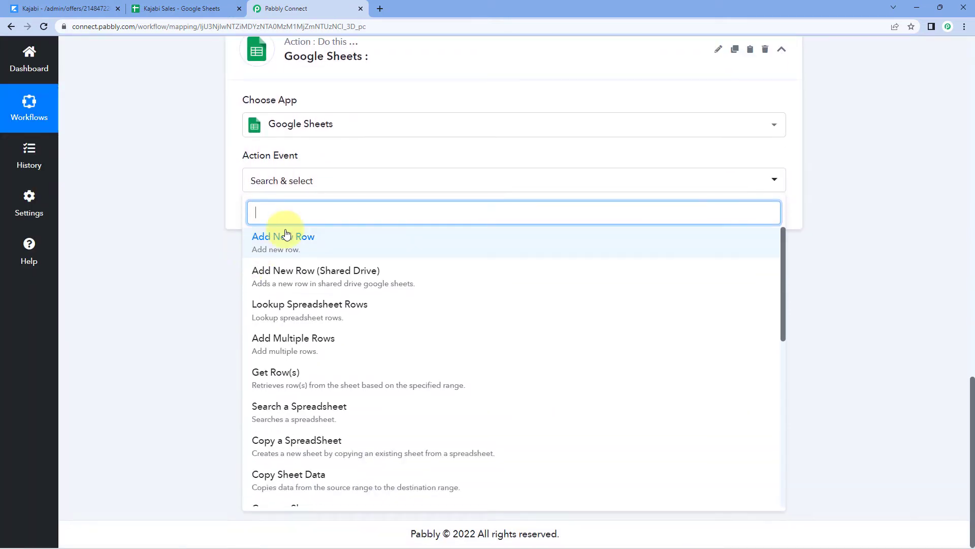
{"action": "left_click", "coordinate": [318, 247]}
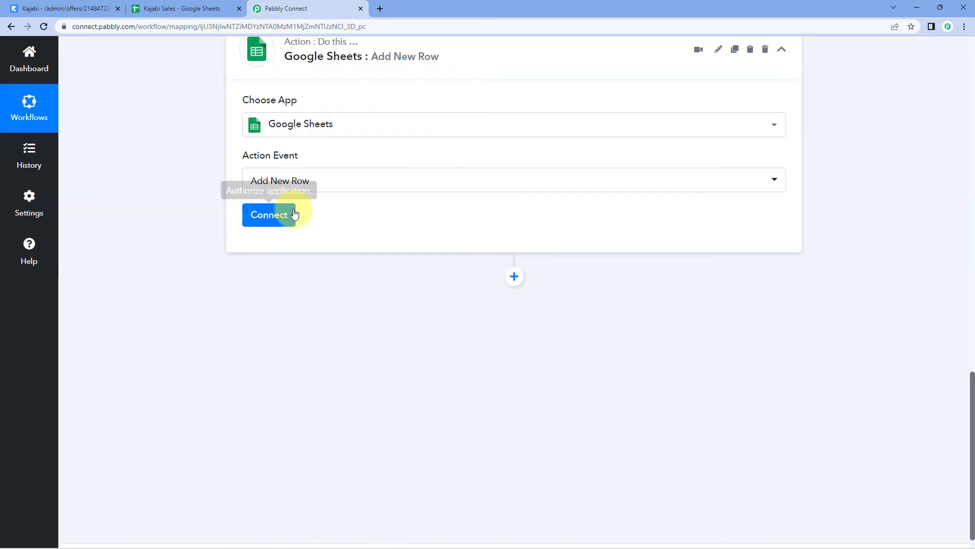
{"action": "left_click", "coordinate": [293, 217]}
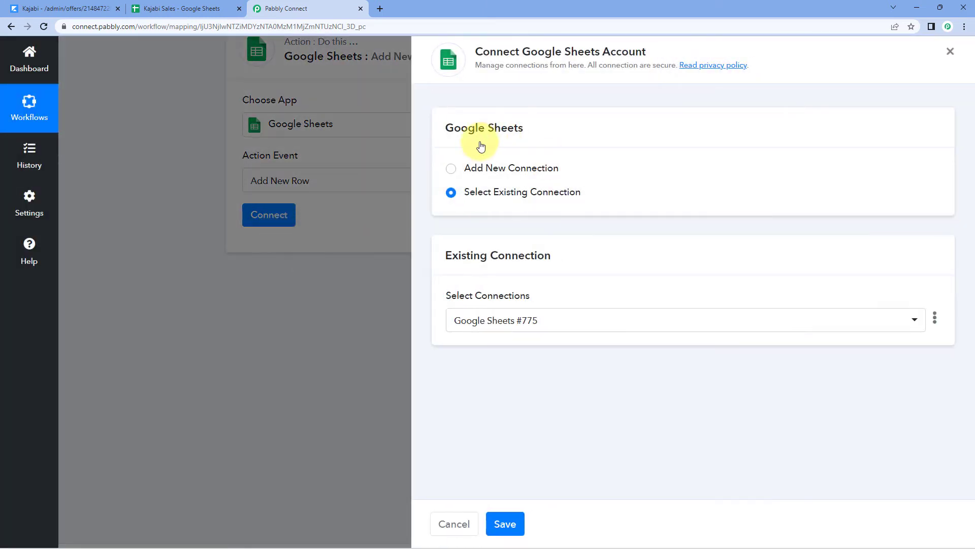
Choose Add New Connection for Google Sheets and start Sign in with Google
{"action": "left_click", "coordinate": [451, 170]}
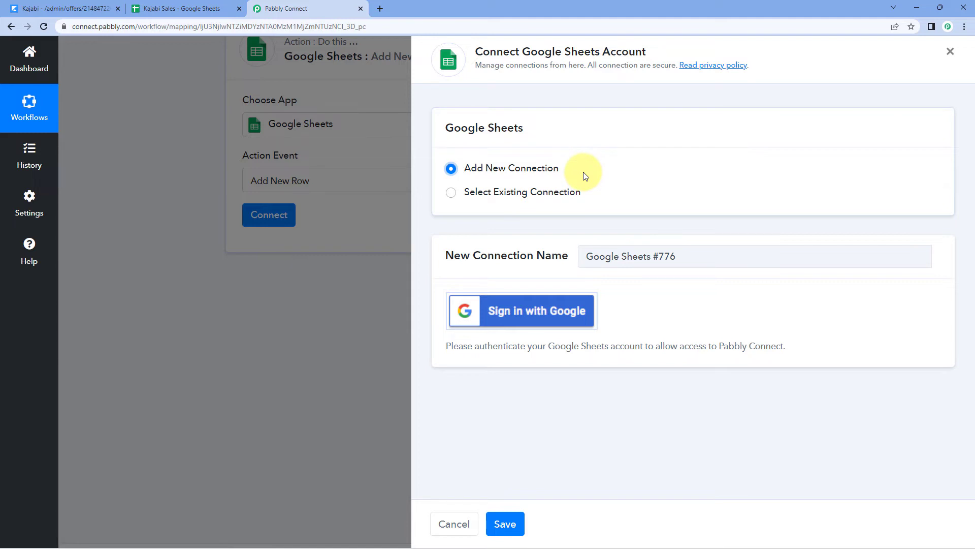
{"action": "left_click", "coordinate": [505, 319]}
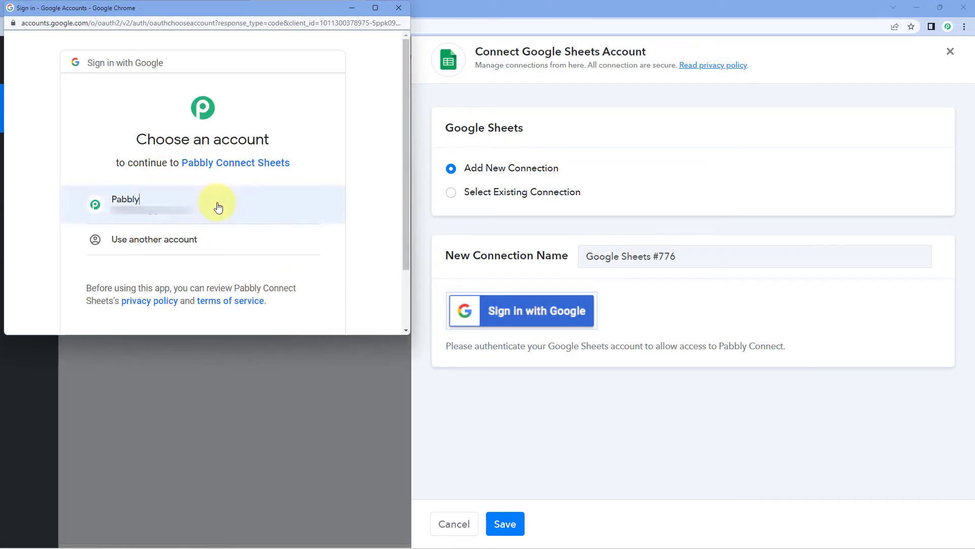
Sign in with the Google account and grant Pabbly Connect Sheets access to it
{"action": "left_click", "coordinate": [219, 206]}
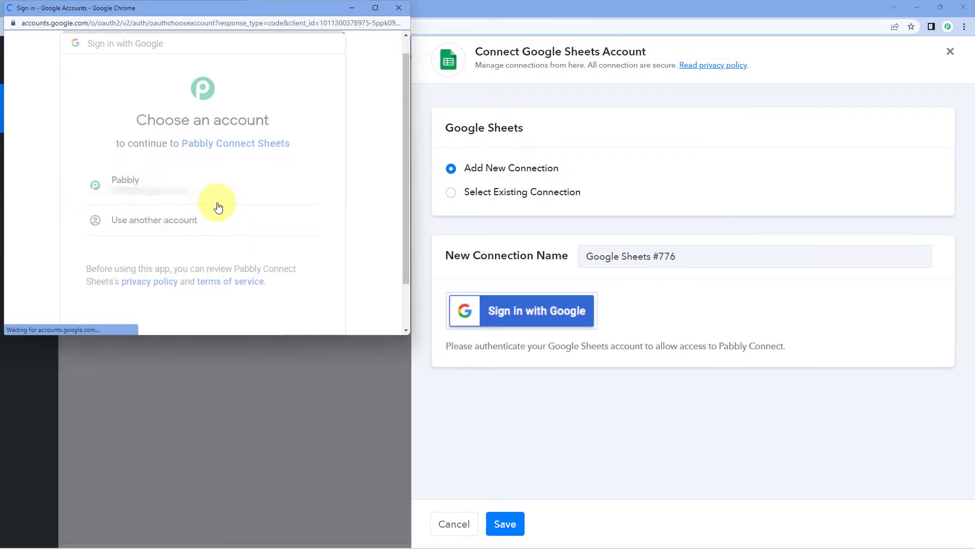
{"action": "scroll", "coordinate": [224, 208], "scroll_direction": "down", "scroll_amount": 5}
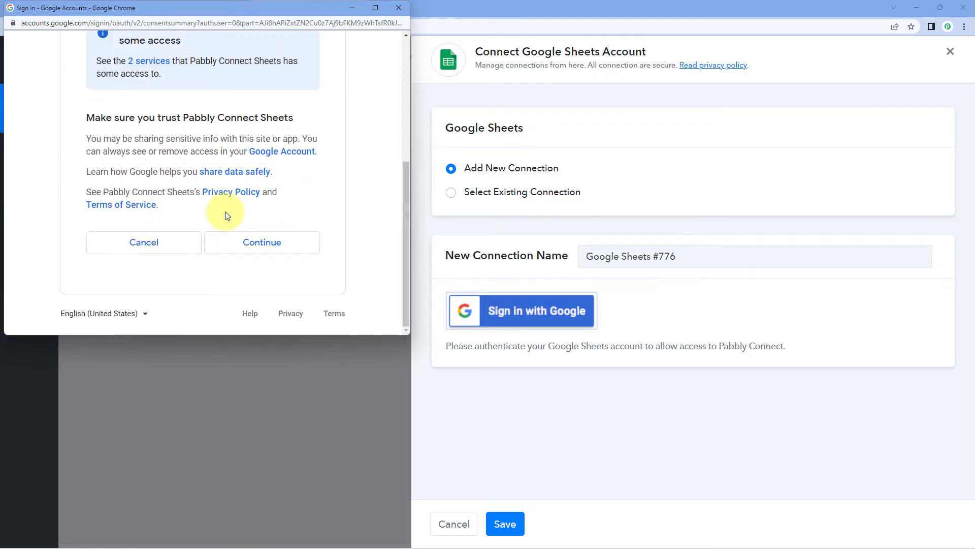
{"action": "left_click", "coordinate": [277, 244]}
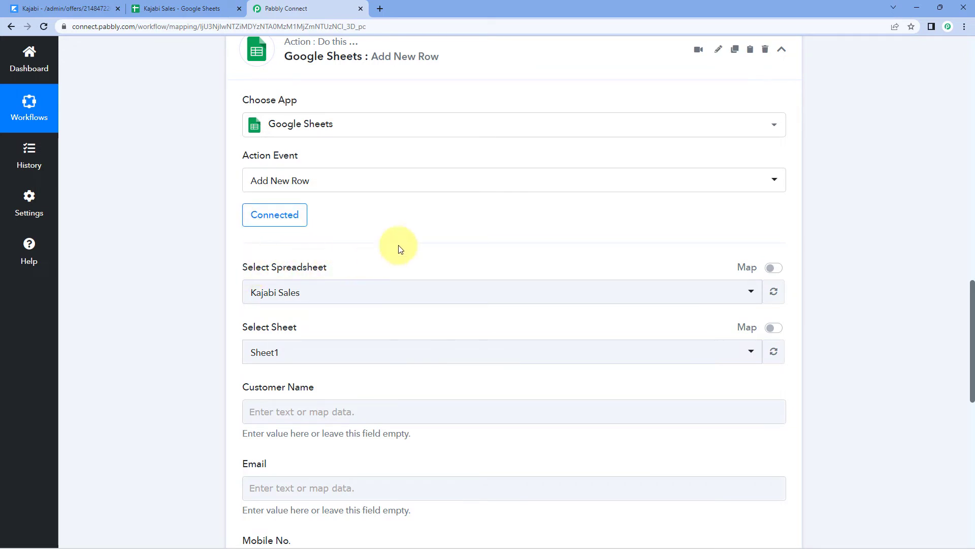
Keep Kajabi Sales as the selected spreadsheet, then switch to its Google Sheets tab to view the columns
{"action": "left_click", "coordinate": [390, 291]}
{"action": "scroll", "coordinate": [202, 260], "scroll_direction": "down", "scroll_amount": 3}
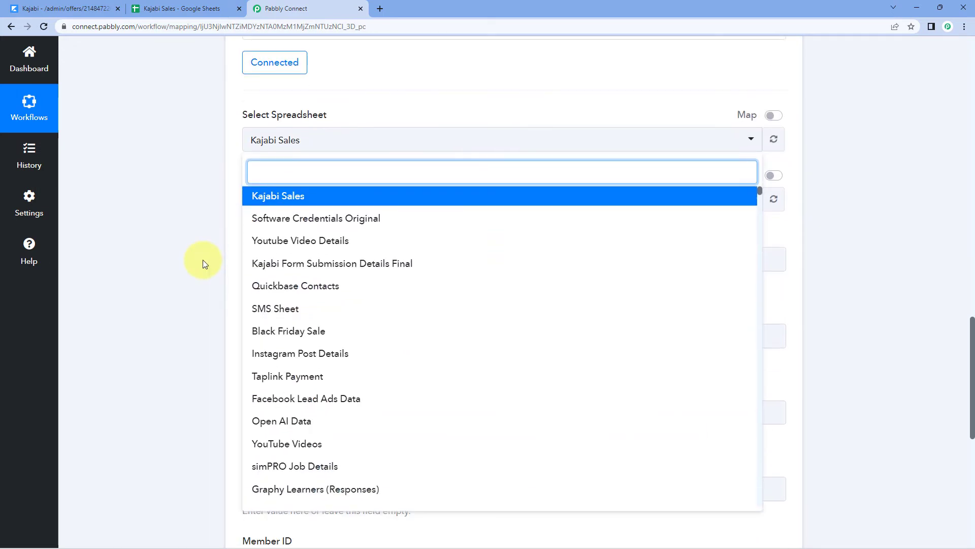
{"action": "scroll", "coordinate": [283, 312], "scroll_direction": "down", "scroll_amount": 5}
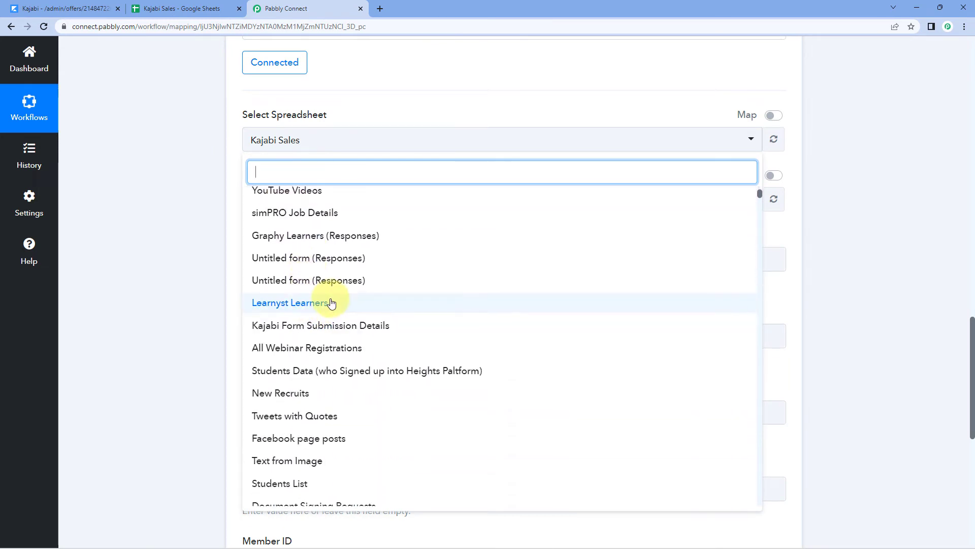
{"action": "scroll", "coordinate": [315, 305], "scroll_direction": "up", "scroll_amount": 5}
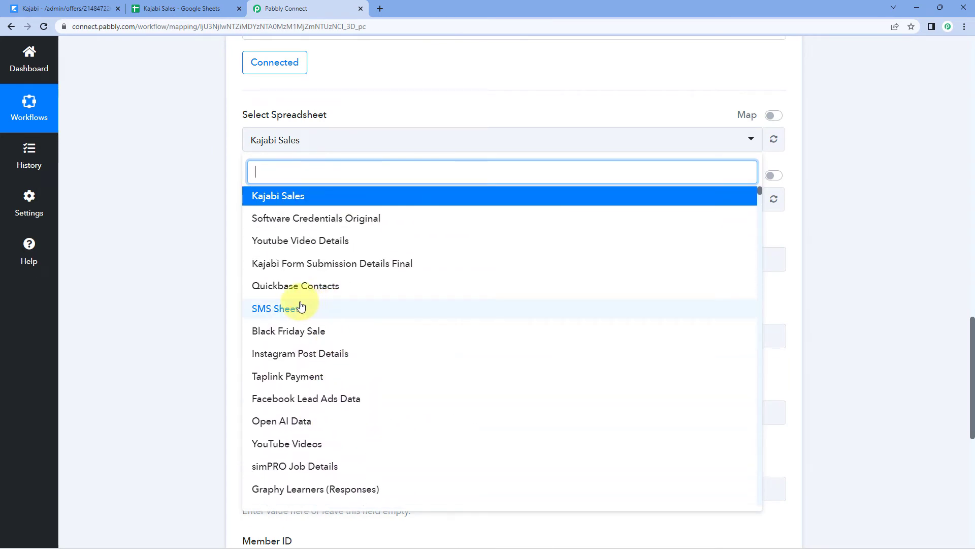
{"action": "left_click", "coordinate": [208, 165]}
{"action": "left_click", "coordinate": [160, 8]}
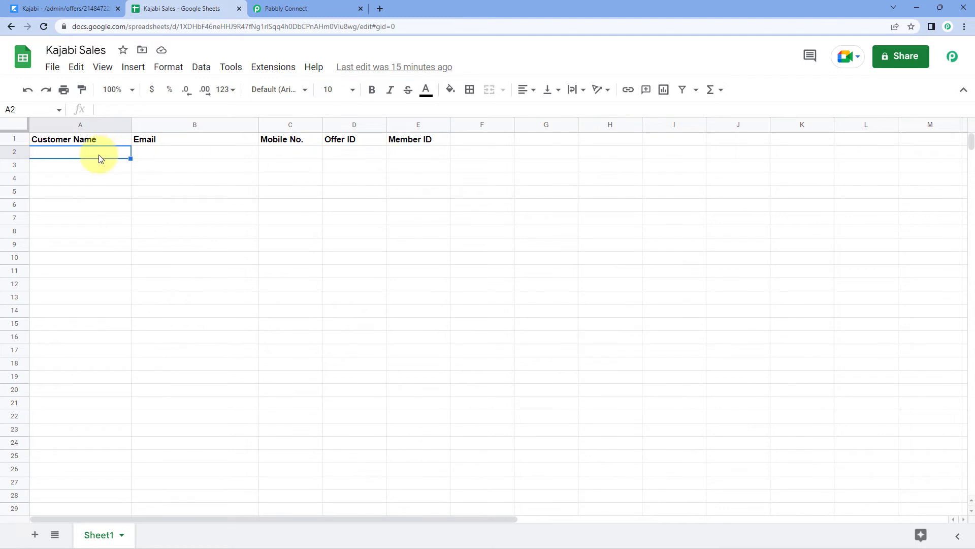
{"action": "left_click", "coordinate": [174, 159]}
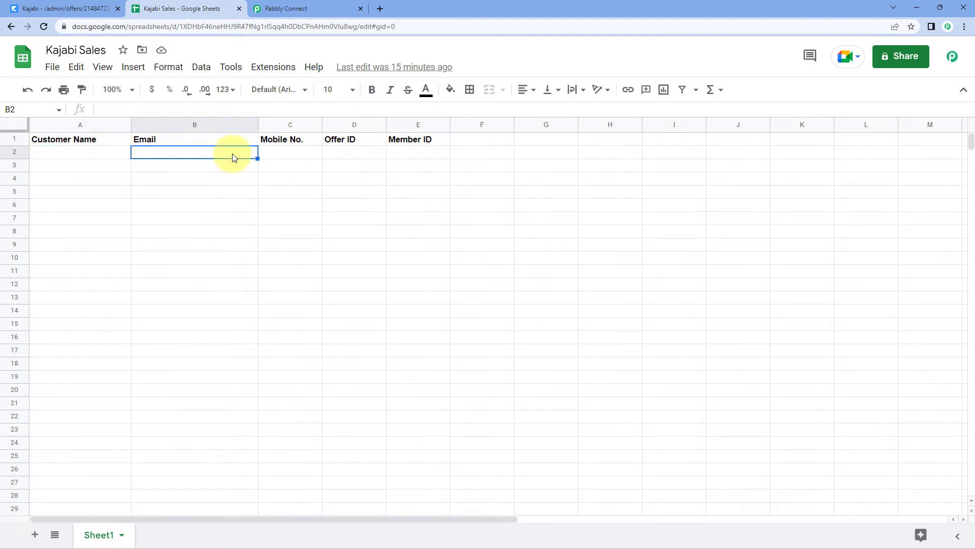
{"action": "left_click", "coordinate": [274, 158]}
{"action": "left_click", "coordinate": [353, 157]}
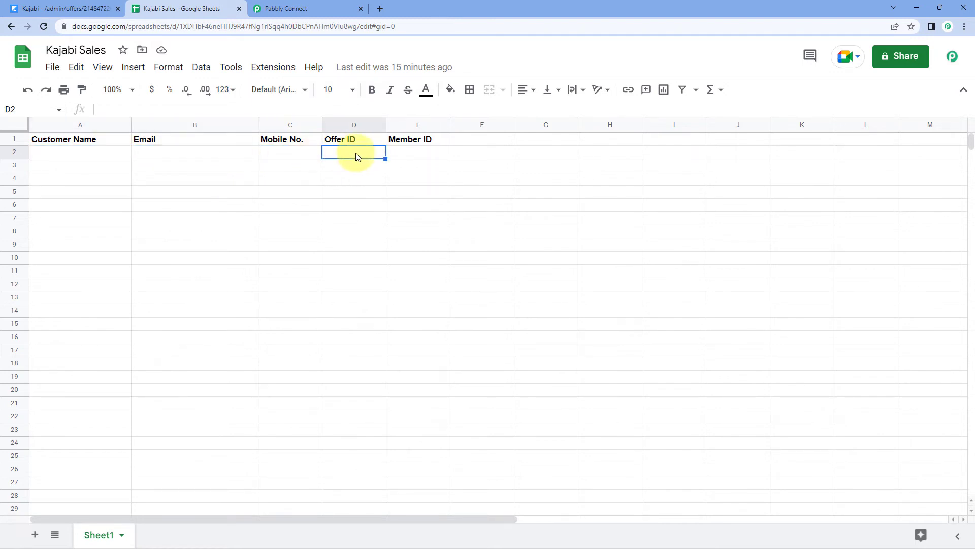
{"action": "left_click", "coordinate": [409, 155]}
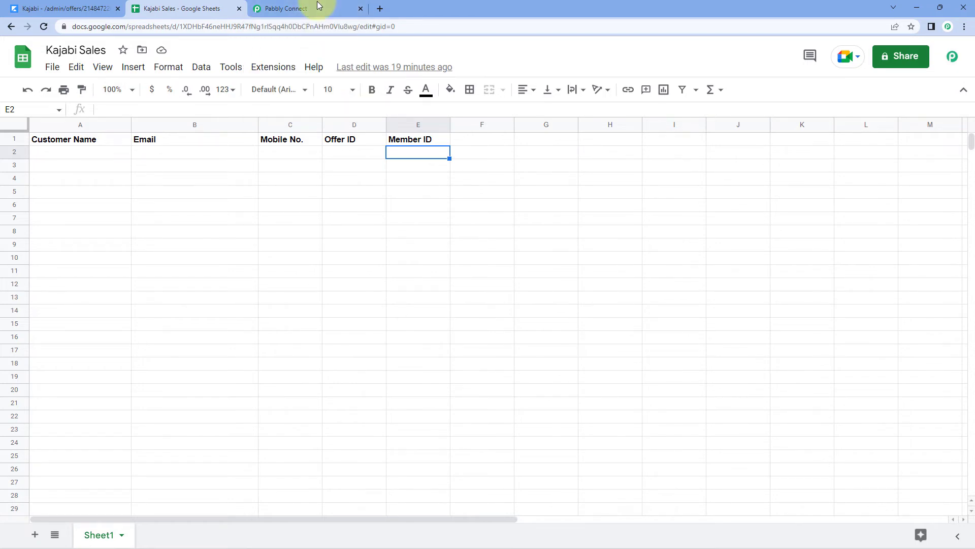
Reconfirm Kajabi Sales as the spreadsheet in the Add New Row action, glancing at the sheet
{"action": "left_click", "coordinate": [283, 8]}
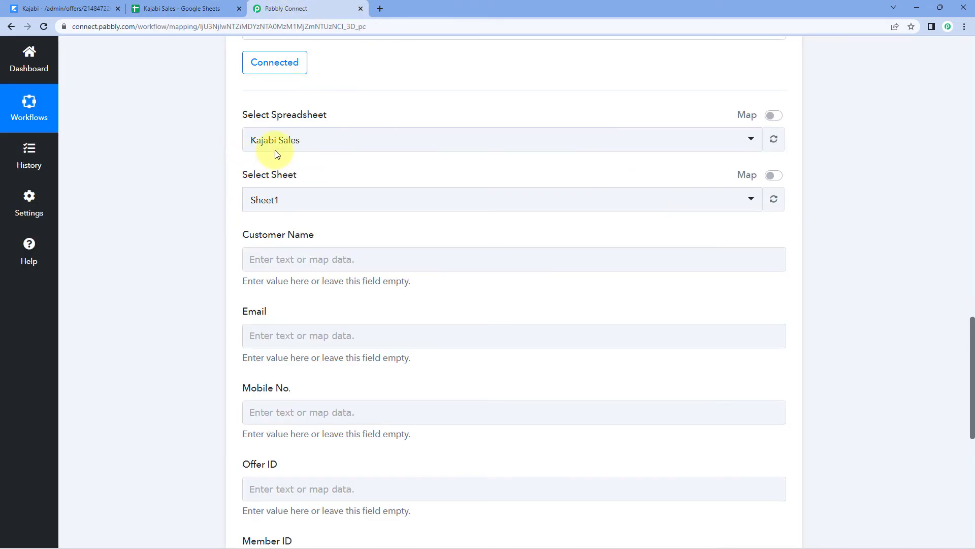
{"action": "left_click", "coordinate": [307, 147]}
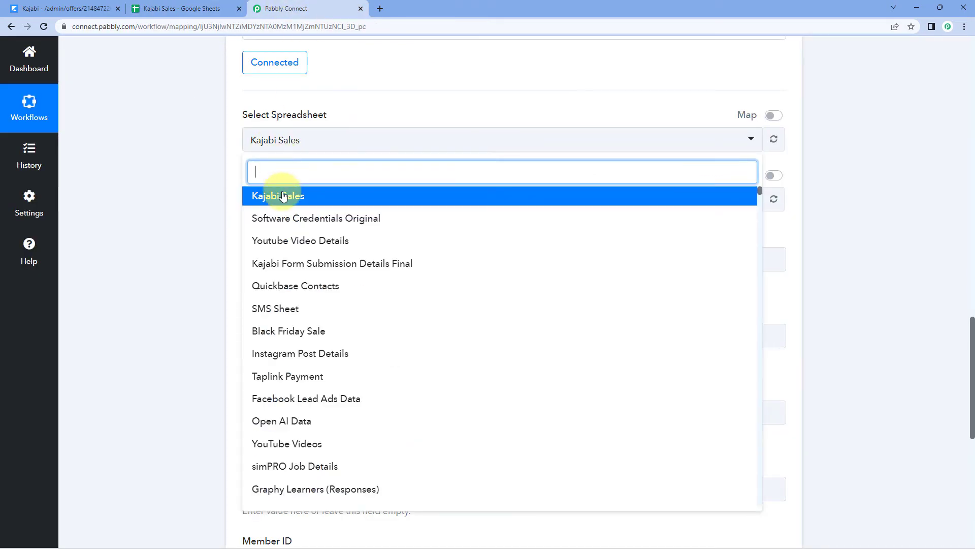
{"action": "left_click", "coordinate": [283, 193]}
{"action": "scroll", "coordinate": [229, 172], "scroll_direction": "down", "scroll_amount": 1}
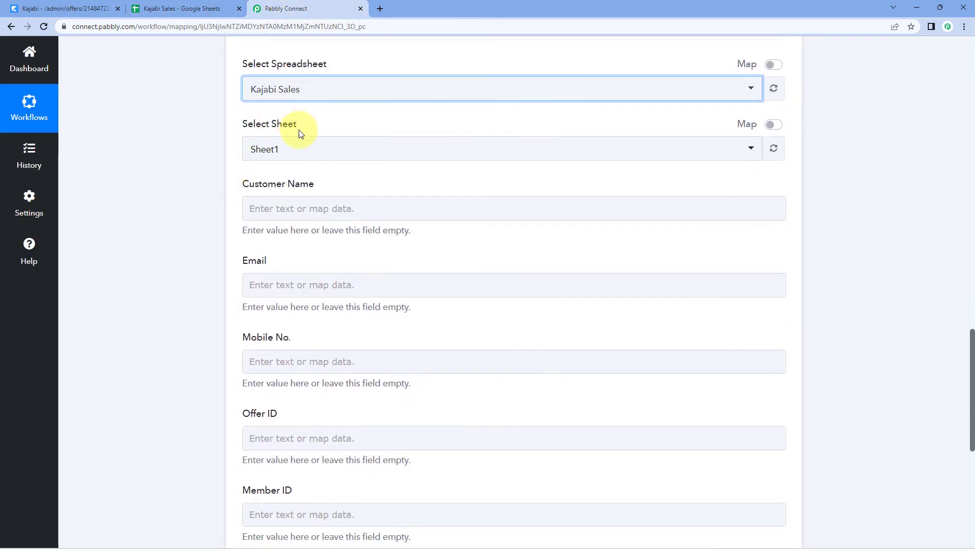
{"action": "left_click", "coordinate": [189, 9]}
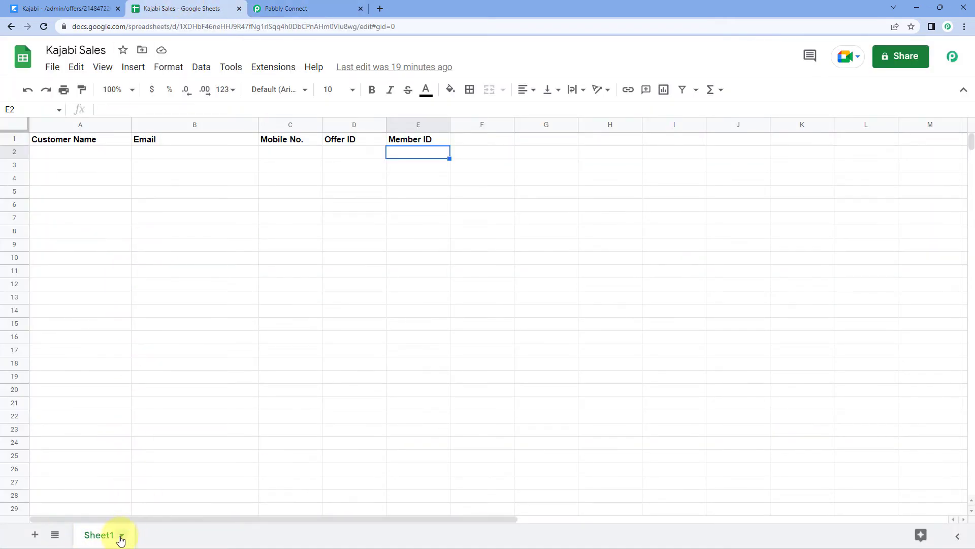
{"action": "left_click", "coordinate": [264, 5]}
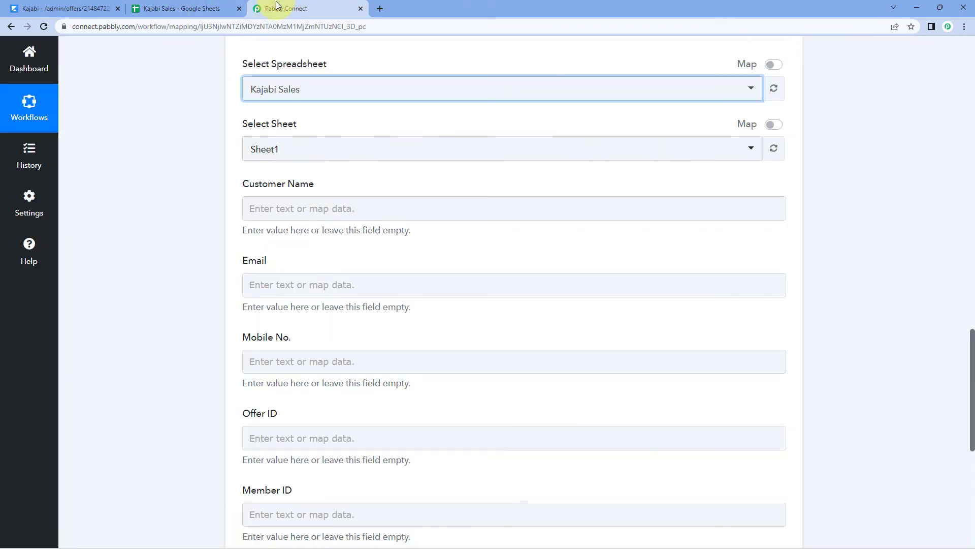
Choose Sheet1 as the target sheet and compare against its header row
{"action": "left_click", "coordinate": [316, 148]}
{"action": "left_click", "coordinate": [287, 205]}
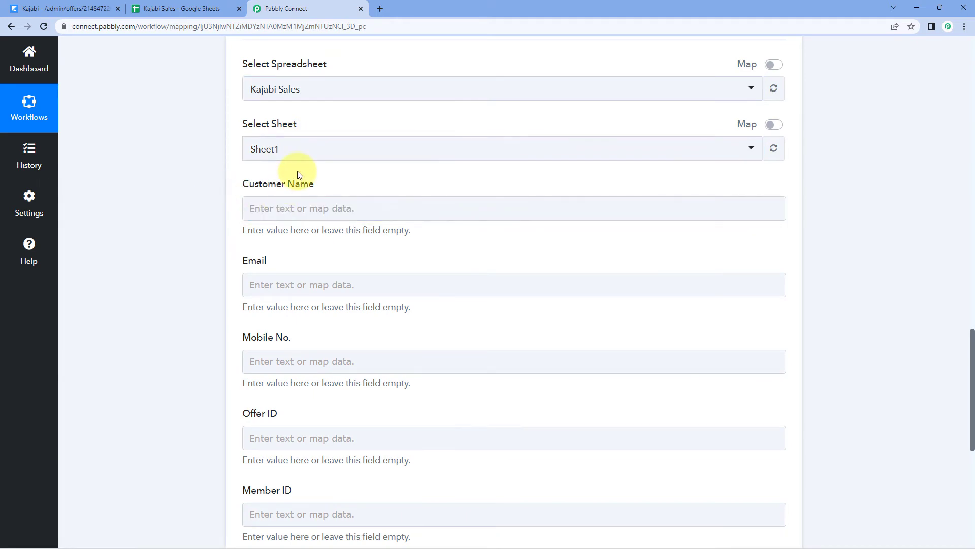
{"action": "scroll", "coordinate": [227, 153], "scroll_direction": "down", "scroll_amount": 2}
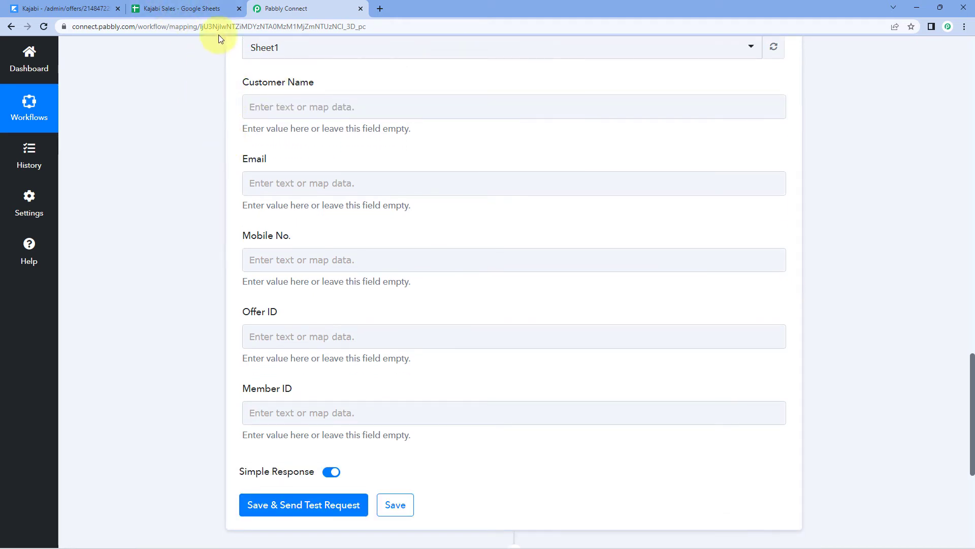
{"action": "left_click", "coordinate": [191, 8]}
{"action": "left_click", "coordinate": [269, 9]}
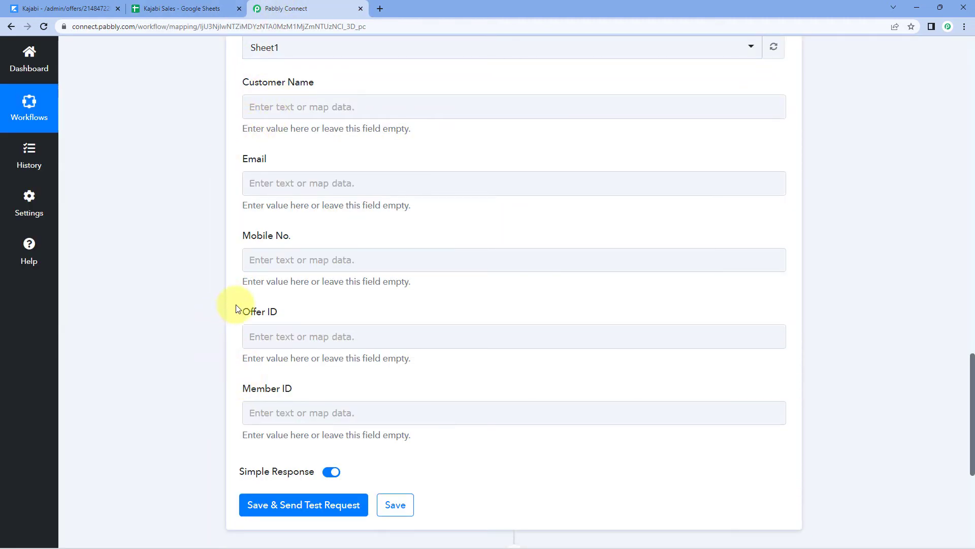
Map the Kajabi New Purchase Member Name into the Customer Name field
{"action": "scroll", "coordinate": [230, 139], "scroll_direction": "up", "scroll_amount": 13}
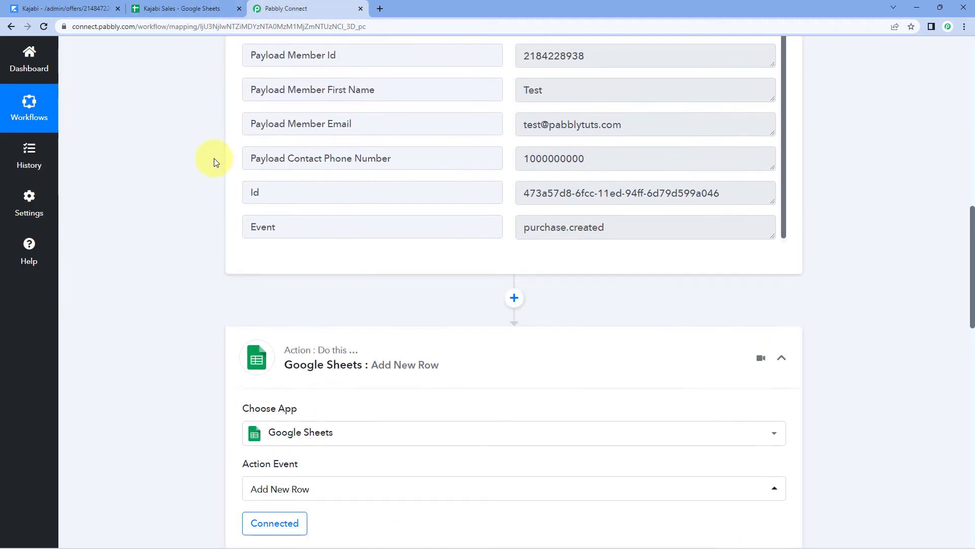
{"action": "scroll", "coordinate": [507, 183], "scroll_direction": "up", "scroll_amount": 3}
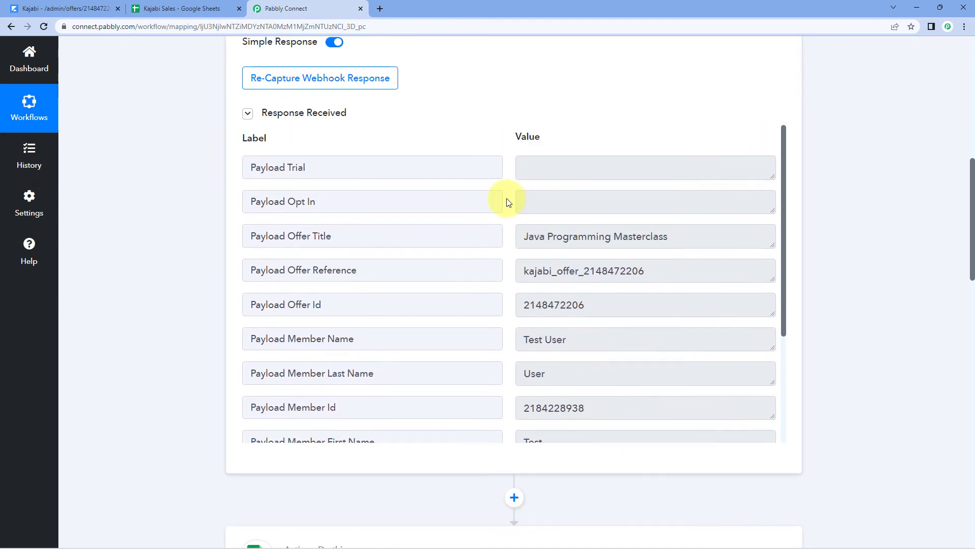
{"action": "scroll", "coordinate": [509, 201], "scroll_direction": "down", "scroll_amount": 1}
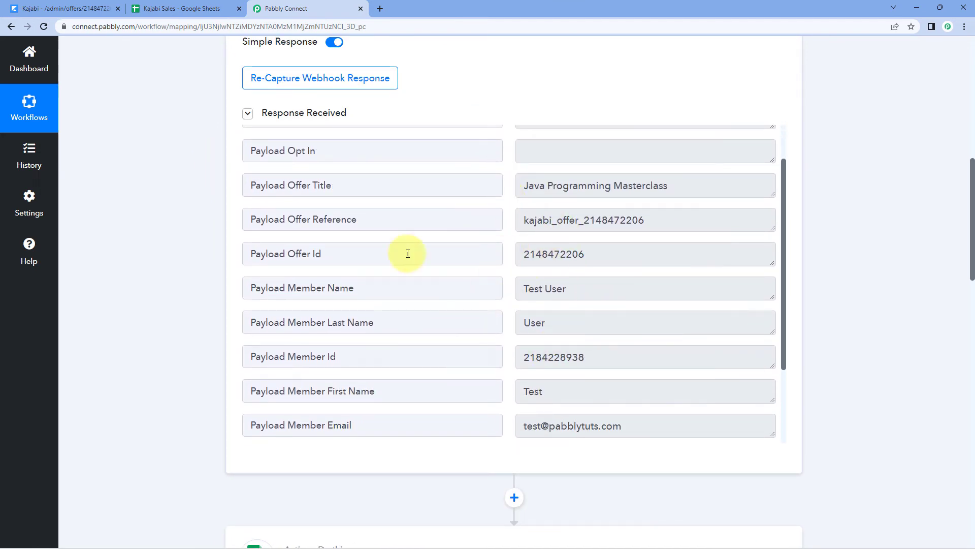
{"action": "scroll", "coordinate": [195, 286], "scroll_direction": "down", "scroll_amount": 13}
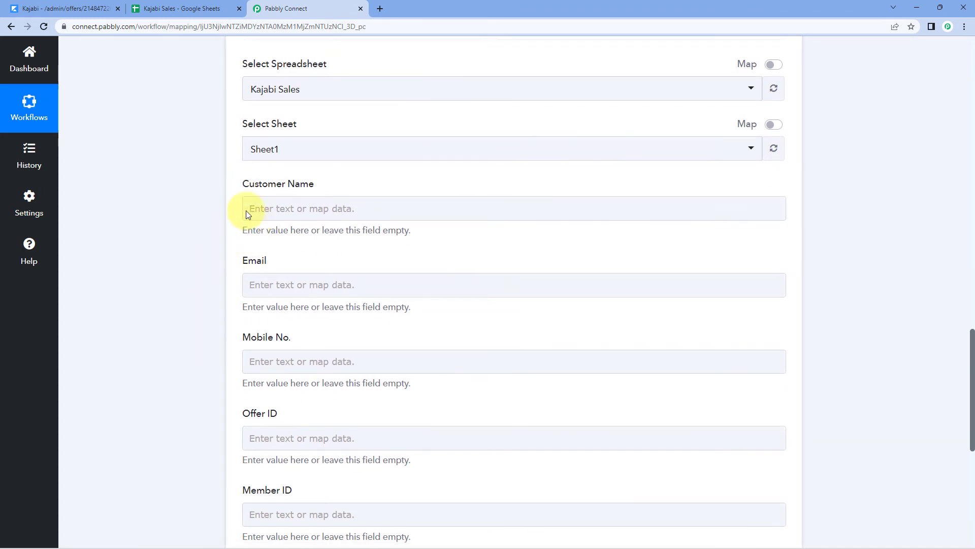
{"action": "scroll", "coordinate": [297, 182], "scroll_direction": "down", "scroll_amount": 1}
{"action": "left_click", "coordinate": [270, 147]}
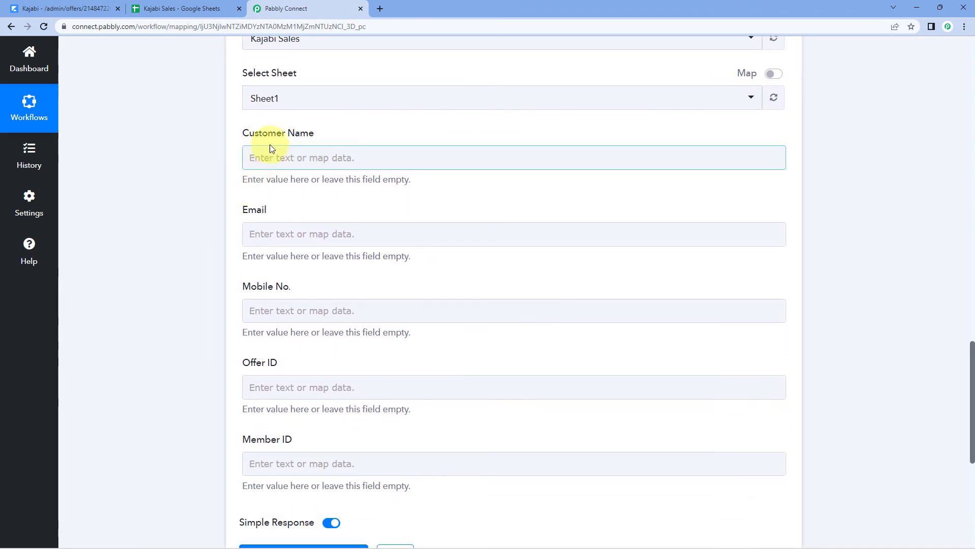
{"action": "left_click", "coordinate": [276, 156]}
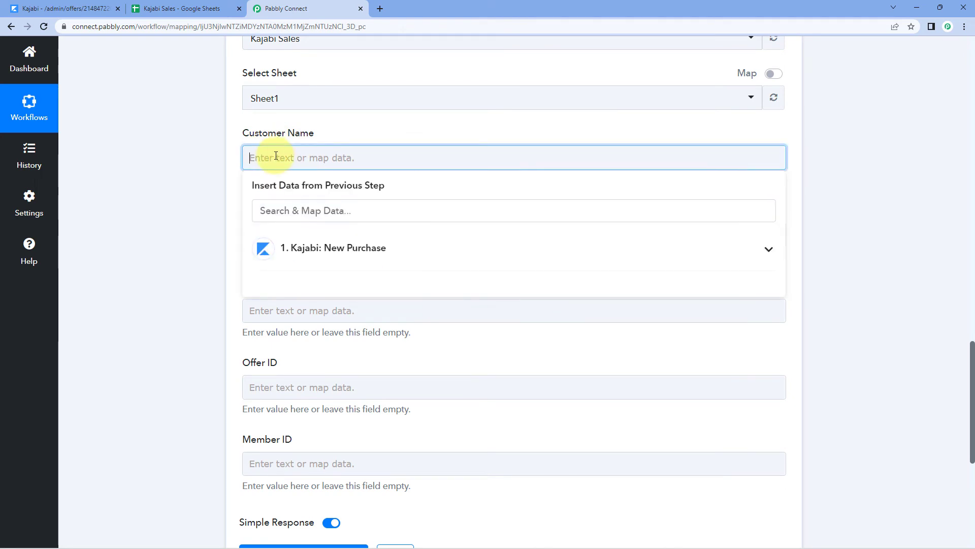
{"action": "left_click", "coordinate": [392, 246]}
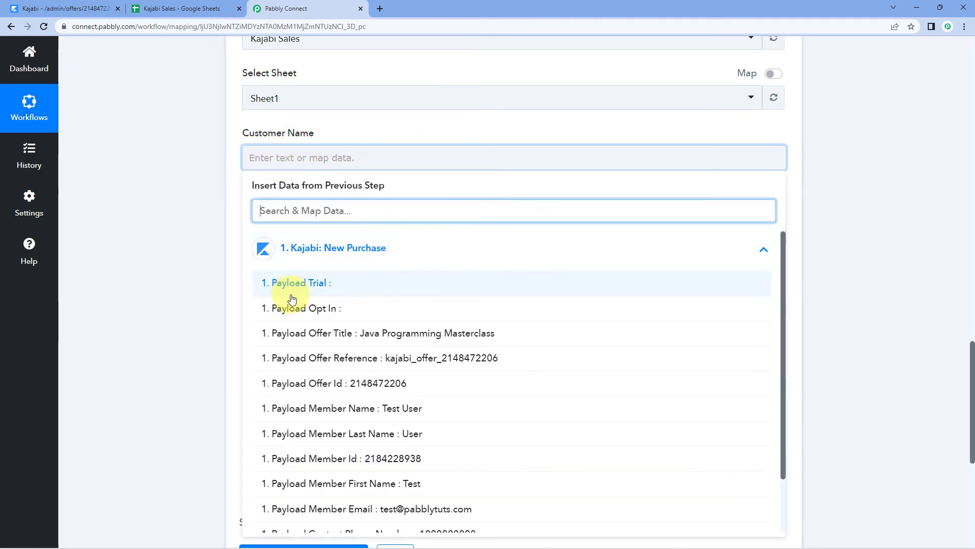
{"action": "scroll", "coordinate": [264, 298], "scroll_direction": "down", "scroll_amount": 3}
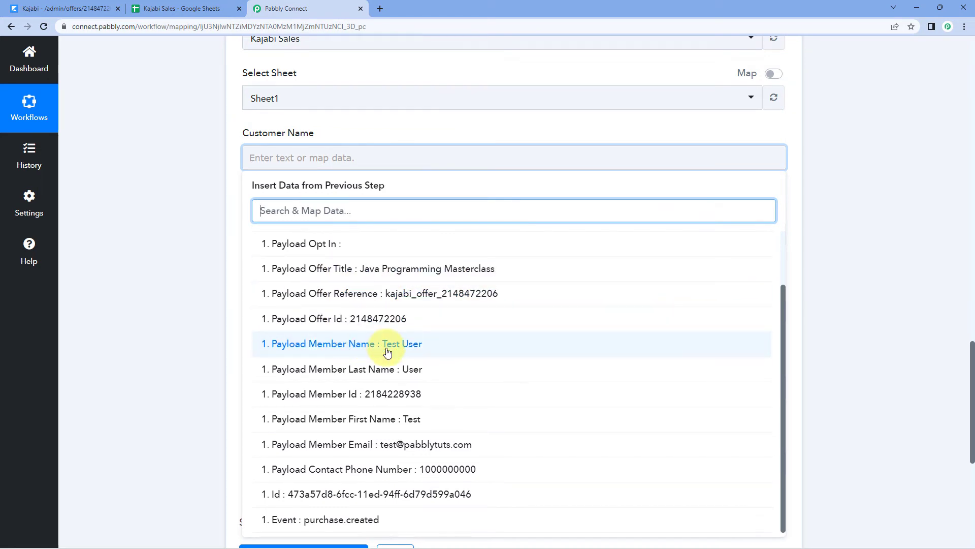
{"action": "left_click", "coordinate": [354, 352]}
{"action": "left_click", "coordinate": [173, 229]}
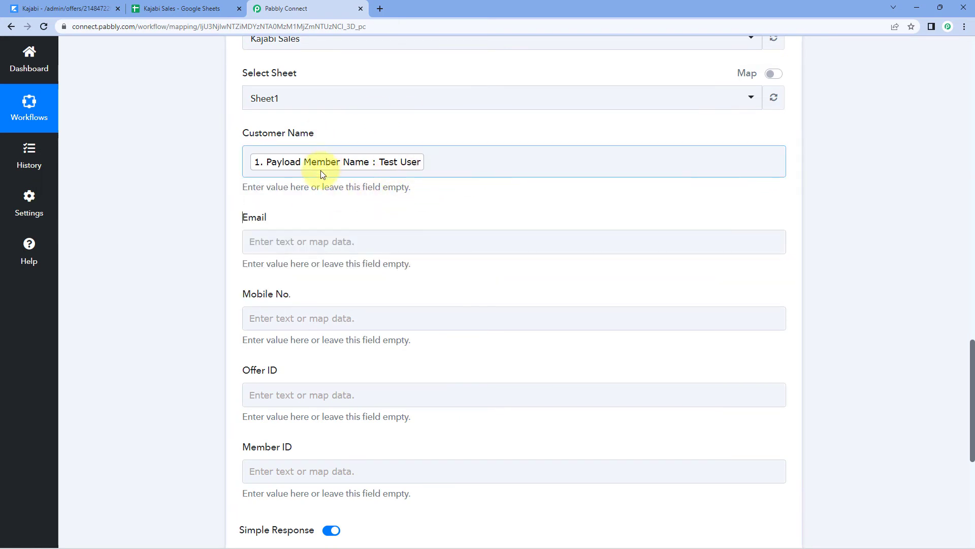
{"action": "scroll", "coordinate": [305, 162], "scroll_direction": "down", "scroll_amount": 1}
Map the Kajabi Member Email into the Email field
{"action": "left_click", "coordinate": [286, 184]}
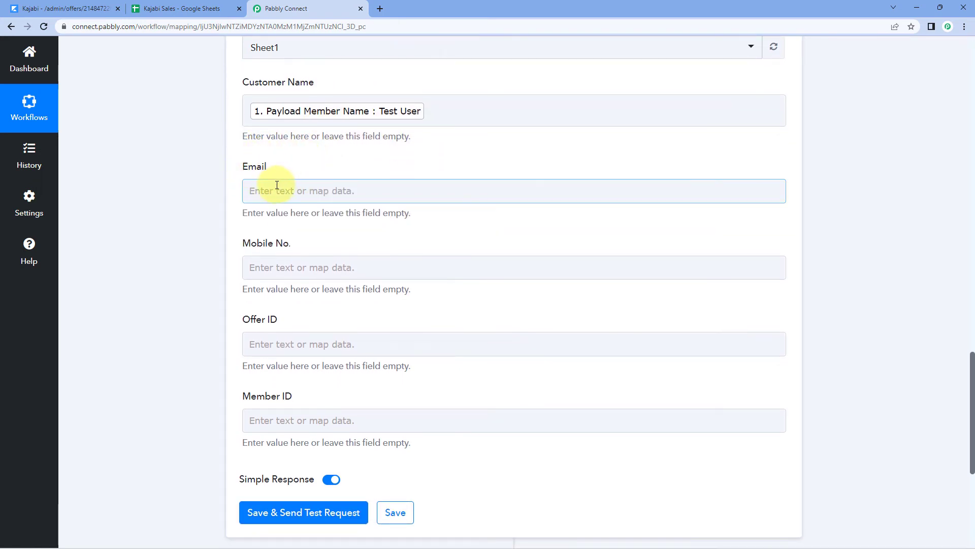
{"action": "left_click", "coordinate": [273, 190]}
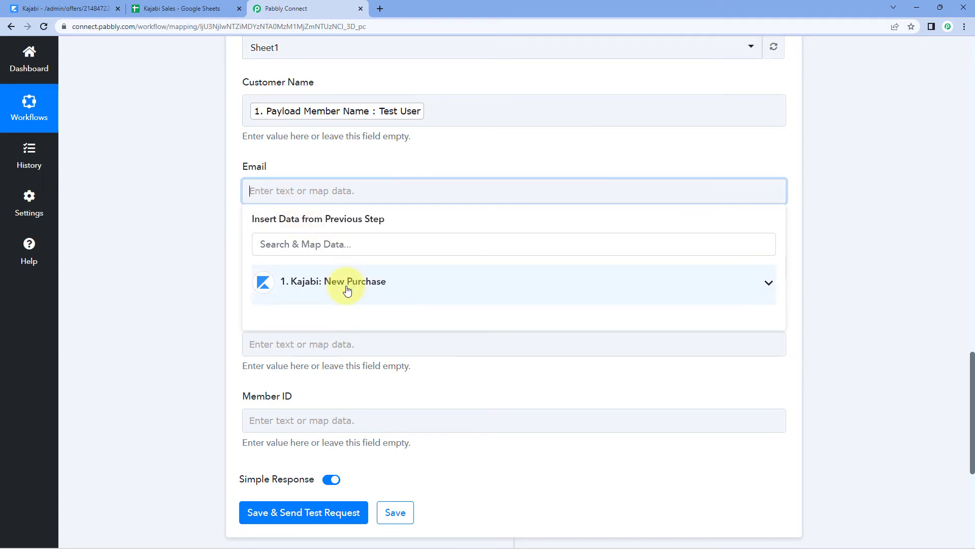
{"action": "left_click", "coordinate": [347, 289]}
{"action": "scroll", "coordinate": [355, 325], "scroll_direction": "down", "scroll_amount": 3}
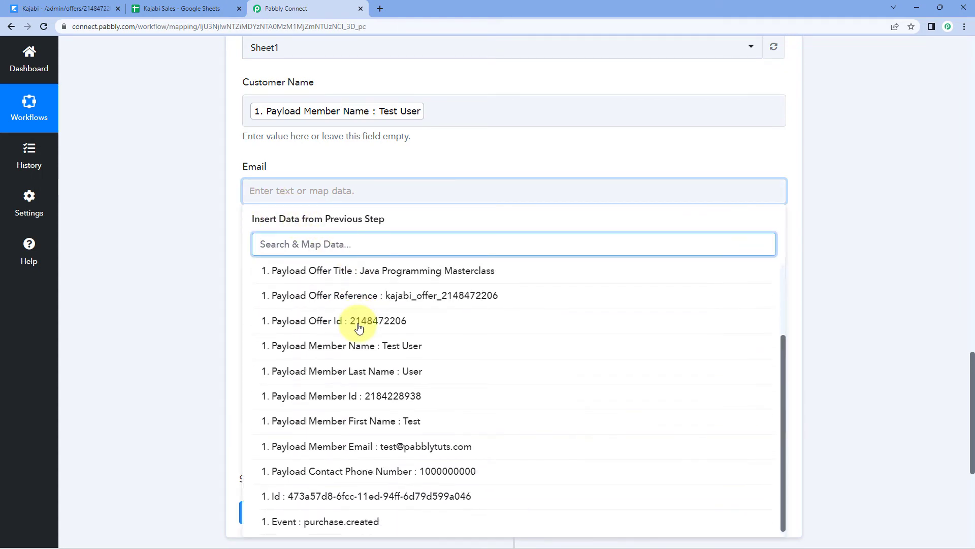
{"action": "left_click", "coordinate": [382, 447]}
{"action": "left_click", "coordinate": [200, 237]}
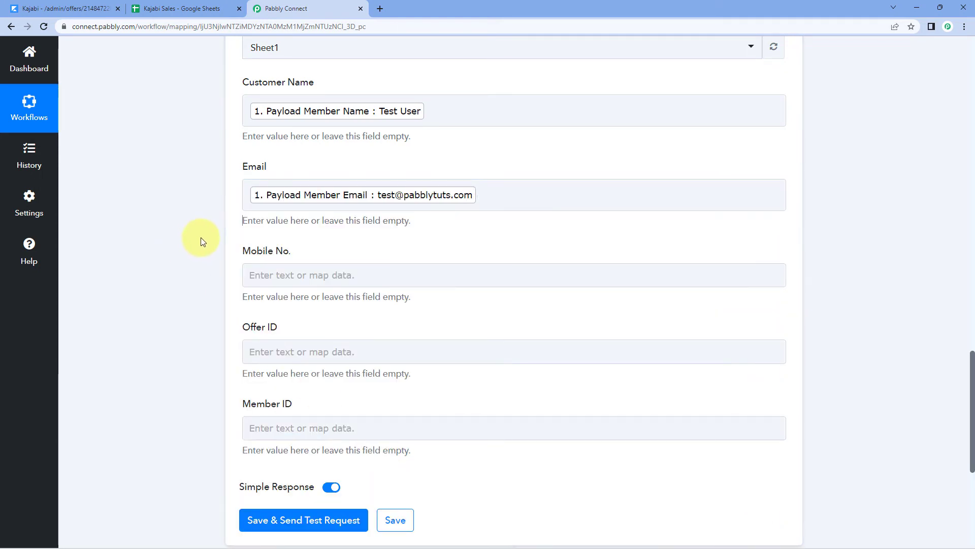
{"action": "scroll", "coordinate": [200, 237], "scroll_direction": "down", "scroll_amount": 2}
Map Contact Phone Number into Mobile No. and Offer Id into Offer ID
{"action": "left_click", "coordinate": [261, 169]}
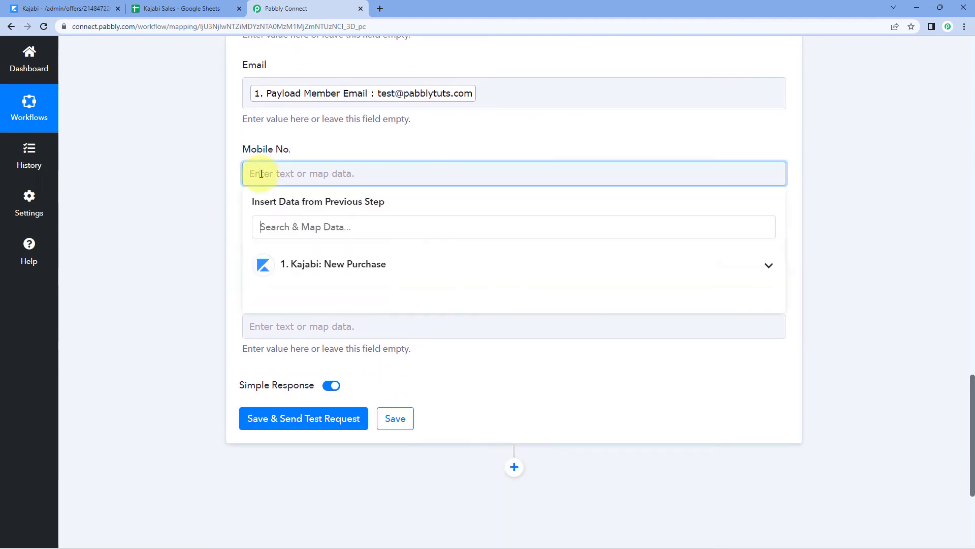
{"action": "left_click", "coordinate": [322, 263]}
{"action": "scroll", "coordinate": [327, 355], "scroll_direction": "down", "scroll_amount": 5}
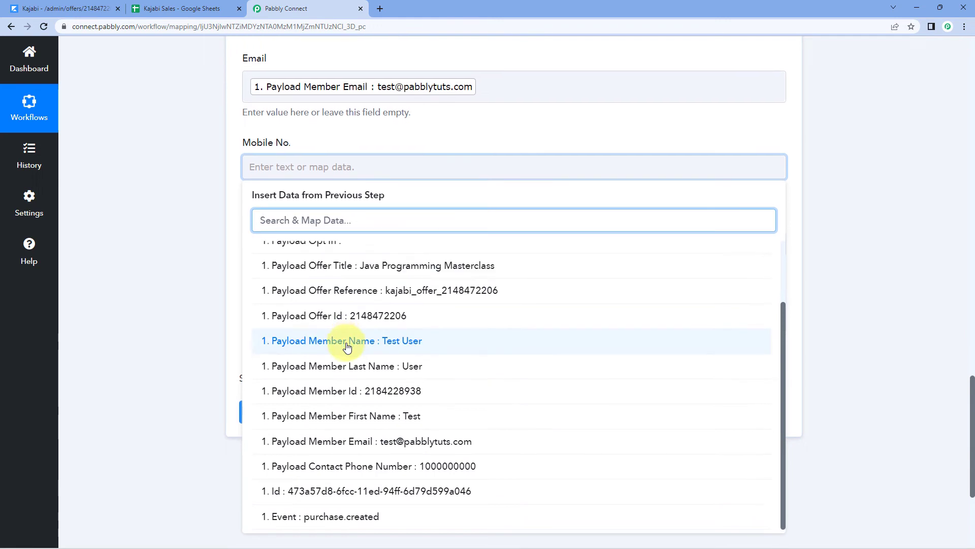
{"action": "left_click", "coordinate": [391, 470]}
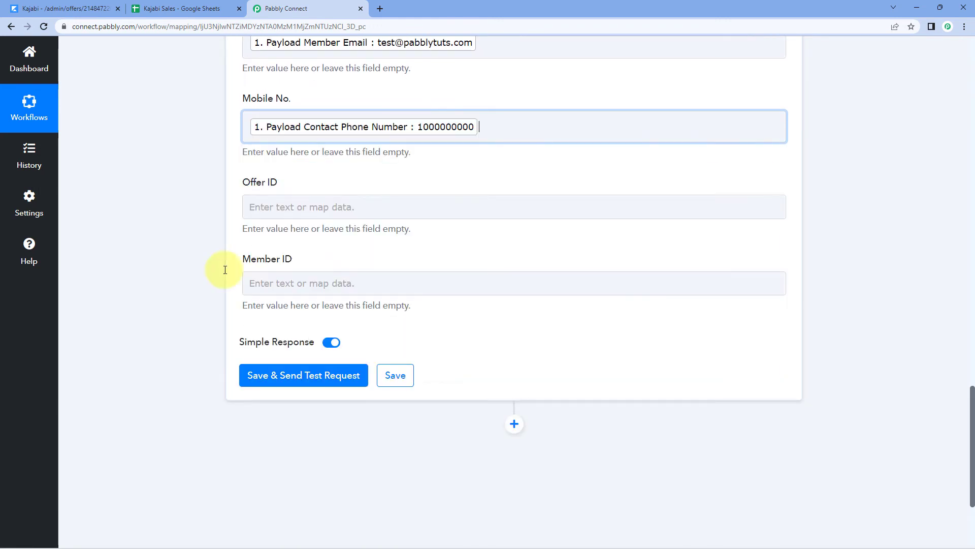
{"action": "left_click", "coordinate": [285, 205]}
{"action": "left_click", "coordinate": [355, 304]}
{"action": "scroll", "coordinate": [362, 370], "scroll_direction": "down", "scroll_amount": 2}
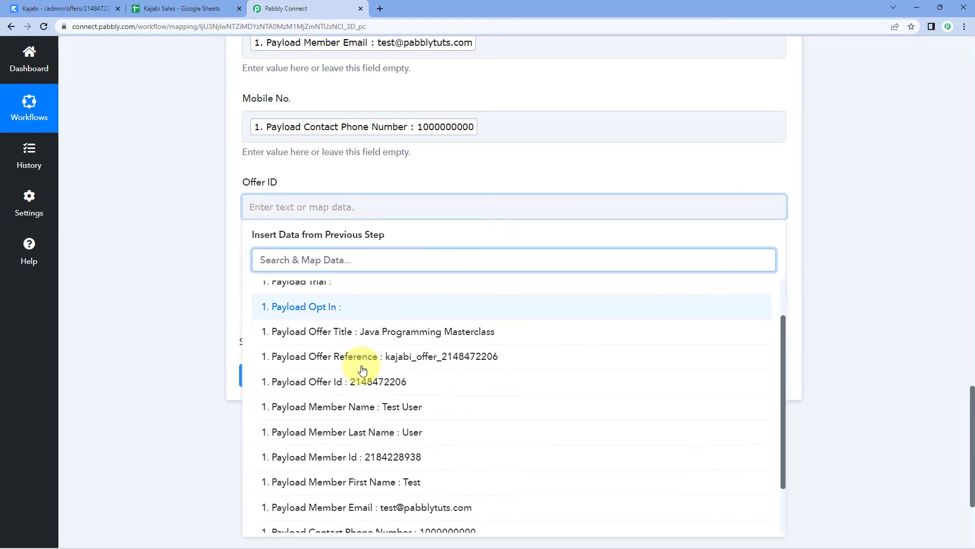
{"action": "left_click", "coordinate": [355, 381]}
Map the Kajabi Member Id into the Member ID field
{"action": "left_click", "coordinate": [249, 286]}
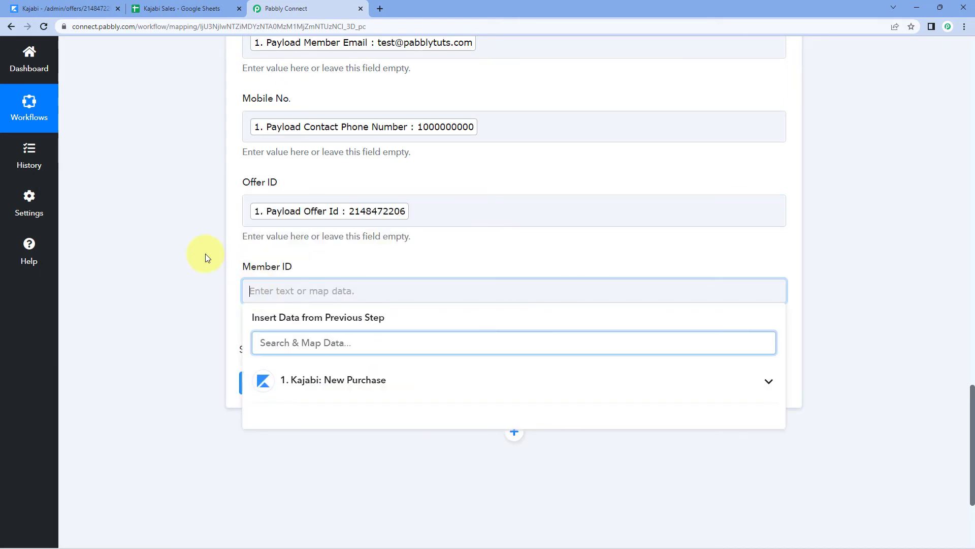
{"action": "scroll", "coordinate": [254, 254], "scroll_direction": "down", "scroll_amount": 2}
{"action": "left_click", "coordinate": [348, 279]}
{"action": "scroll", "coordinate": [344, 333], "scroll_direction": "down", "scroll_amount": 2}
{"action": "scroll", "coordinate": [344, 334], "scroll_direction": "down", "scroll_amount": 1}
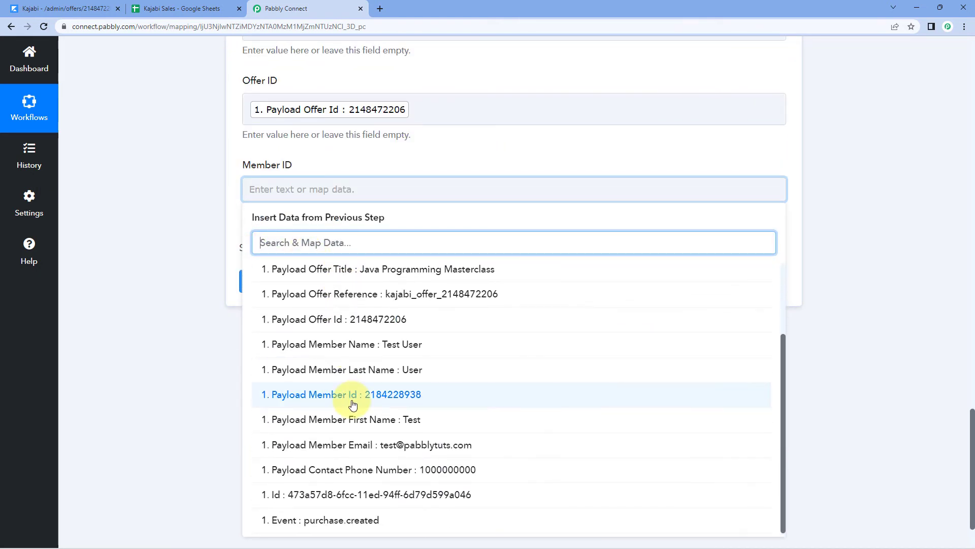
{"action": "left_click", "coordinate": [349, 398]}
Save the field mapping and send a test request
{"action": "scroll", "coordinate": [209, 165], "scroll_direction": "up", "scroll_amount": 4}
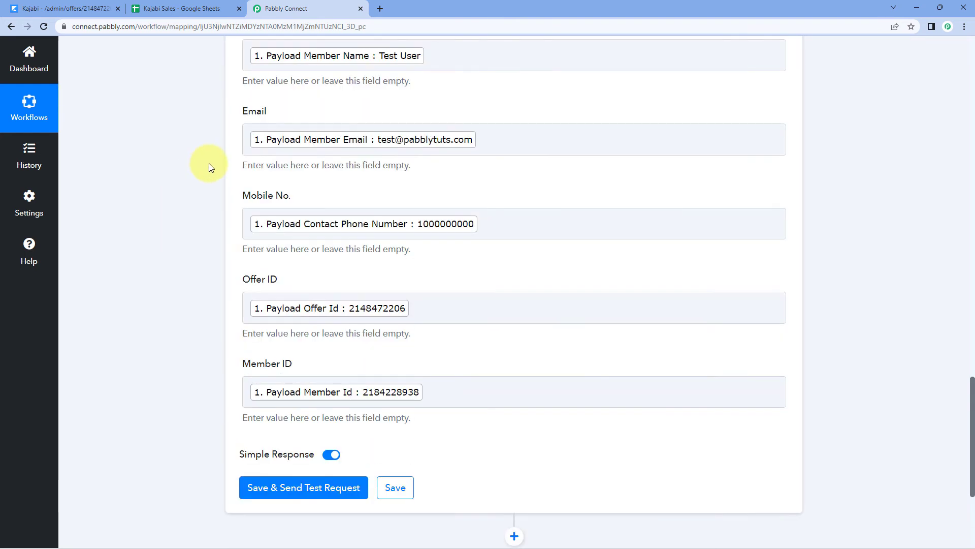
{"action": "scroll", "coordinate": [233, 120], "scroll_direction": "up", "scroll_amount": 3}
{"action": "scroll", "coordinate": [213, 127], "scroll_direction": "down", "scroll_amount": 1}
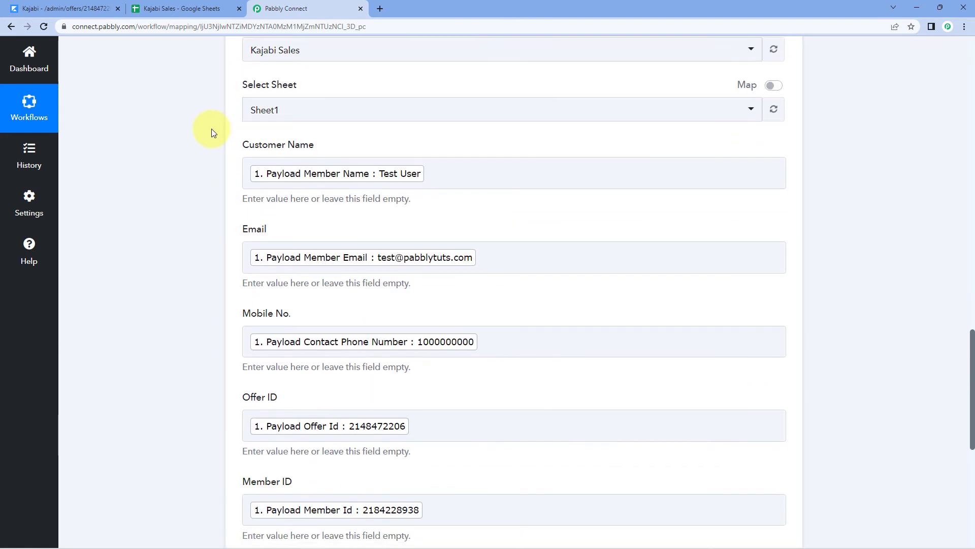
{"action": "scroll", "coordinate": [211, 131], "scroll_direction": "down", "scroll_amount": 3}
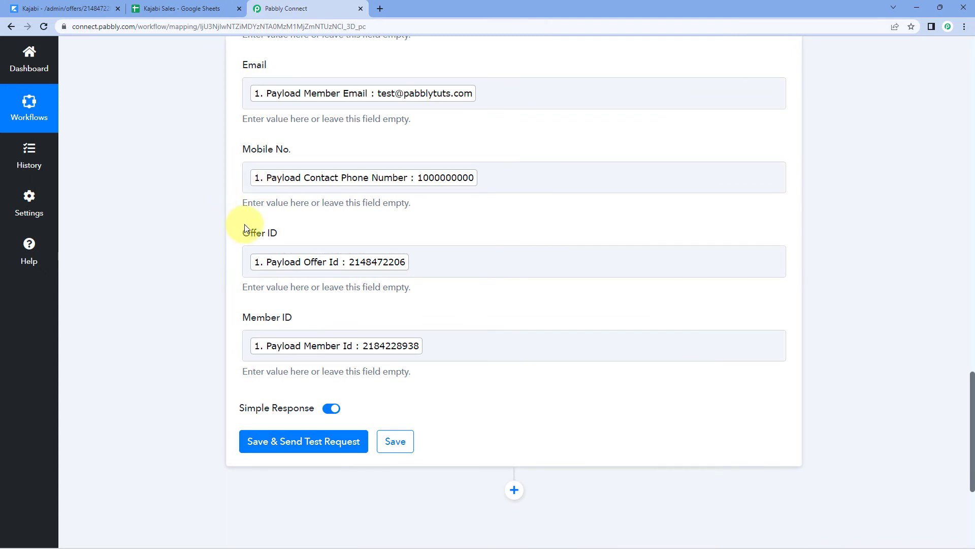
{"action": "scroll", "coordinate": [270, 130], "scroll_direction": "down", "scroll_amount": 2}
{"action": "scroll", "coordinate": [200, 205], "scroll_direction": "down", "scroll_amount": 2}
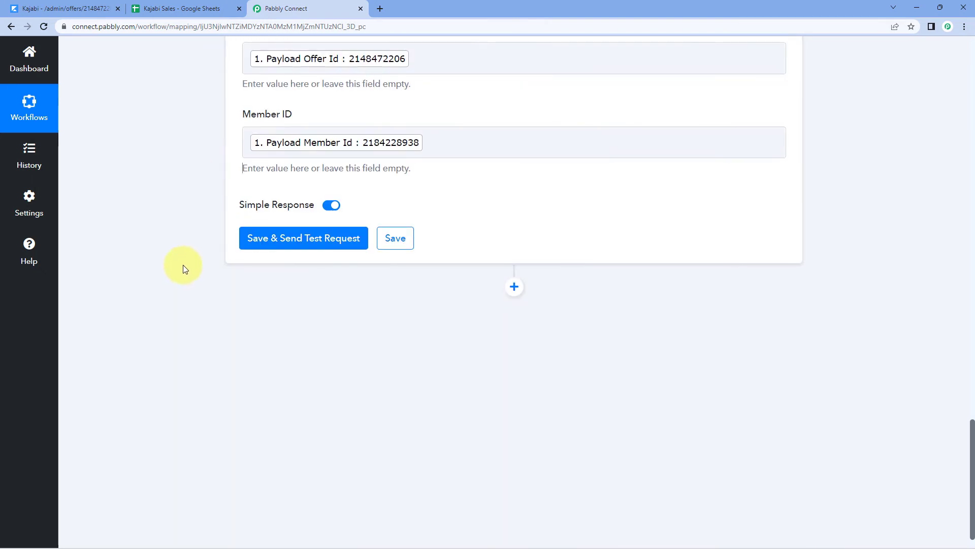
{"action": "left_click", "coordinate": [304, 243]}
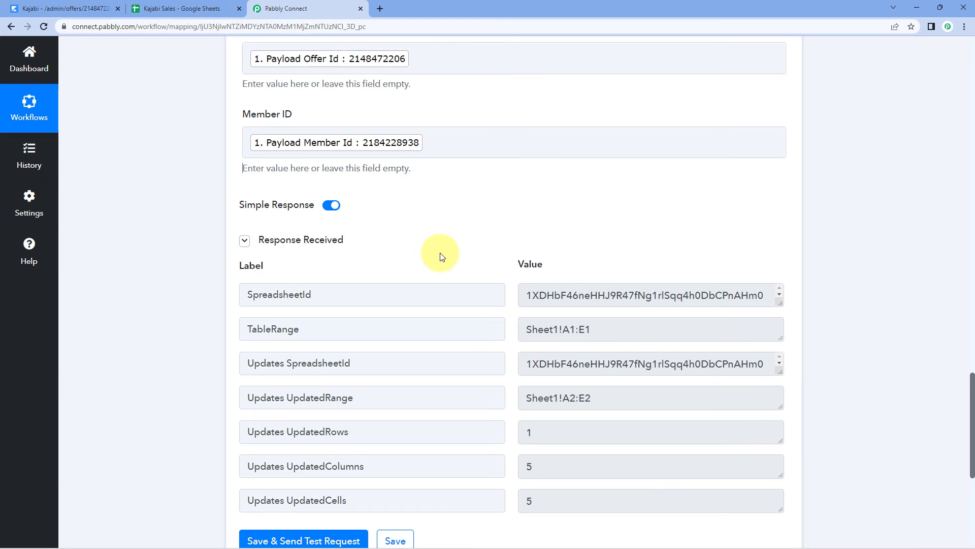
Review the test response showing Sheet1!A2:E2 updated, then view the Kajabi Sales sheet
{"action": "scroll", "coordinate": [427, 239], "scroll_direction": "up", "scroll_amount": 6}
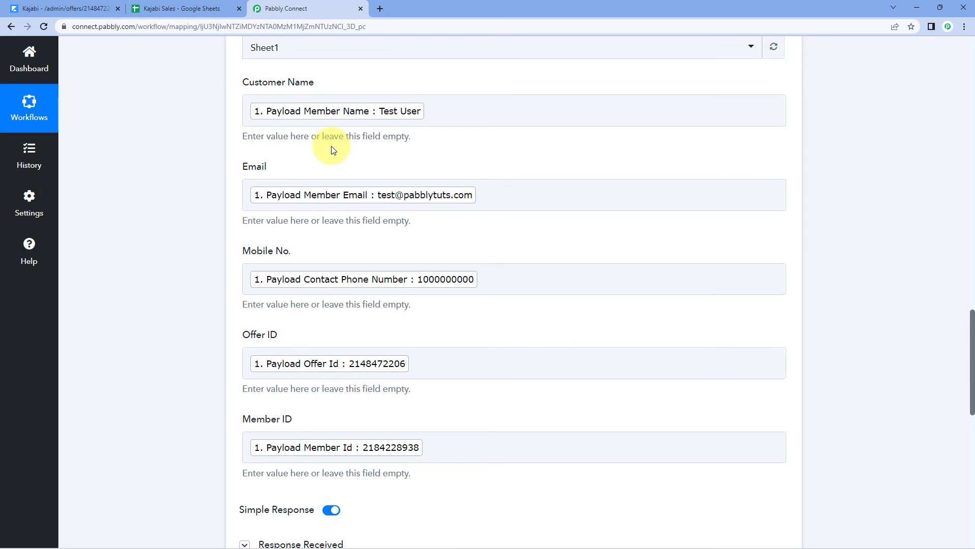
{"action": "left_click", "coordinate": [177, 6]}
Remove bold from row 2's test purchase in Kajabi Sales and return to Pabbly Connect
{"action": "left_click", "coordinate": [12, 151]}
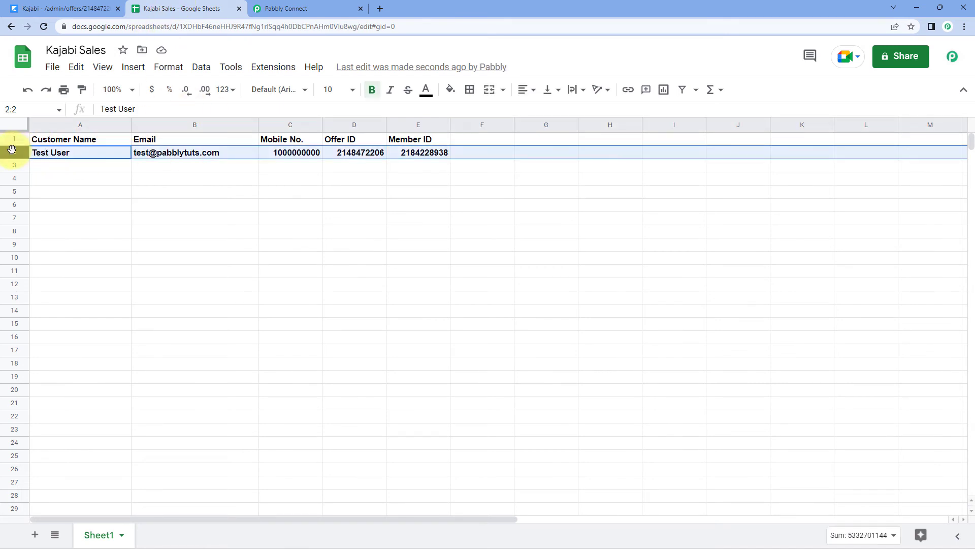
{"action": "key", "text": "ctrl+b"}
{"action": "left_click", "coordinate": [64, 180]}
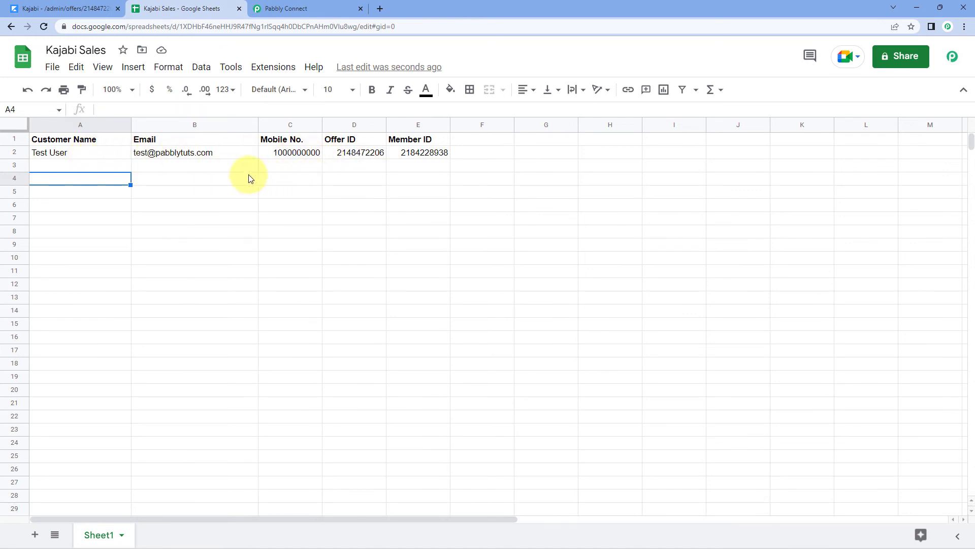
{"action": "left_click", "coordinate": [97, 8]}
{"action": "left_click", "coordinate": [227, 6]}
{"action": "left_click", "coordinate": [290, 8]}
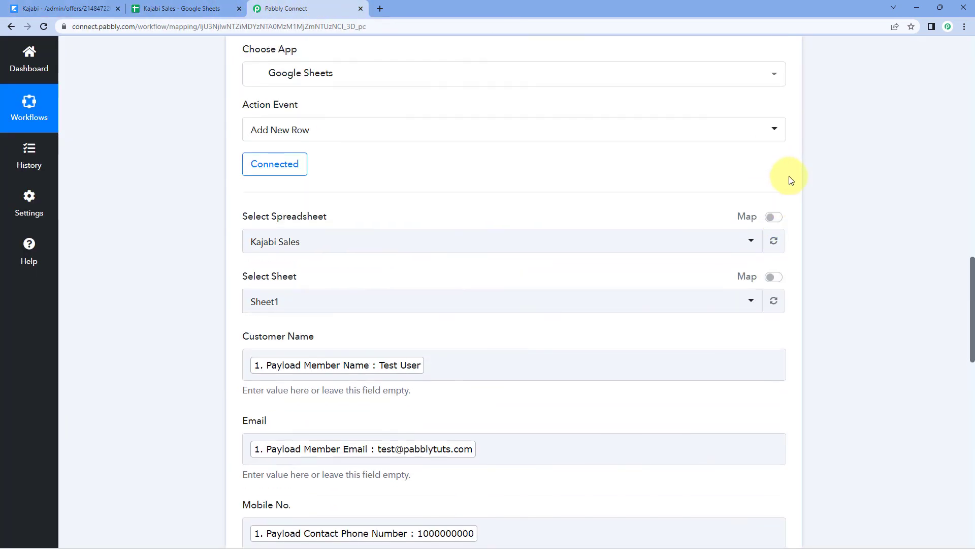
Collapse the Google Sheets Add New Row and Kajabi New Purchase step cards
{"action": "scroll", "coordinate": [791, 180], "scroll_direction": "up", "scroll_amount": 4}
{"action": "left_click", "coordinate": [785, 201]}
{"action": "scroll", "coordinate": [807, 173], "scroll_direction": "up", "scroll_amount": 6}
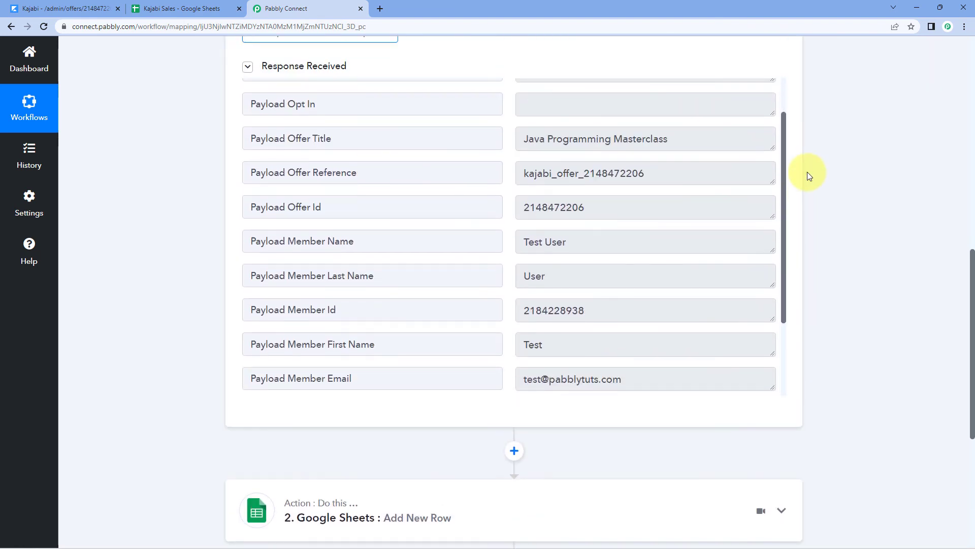
{"action": "scroll", "coordinate": [807, 172], "scroll_direction": "up", "scroll_amount": 9}
{"action": "left_click", "coordinate": [787, 119]}
{"action": "scroll", "coordinate": [593, 187], "scroll_direction": "up", "scroll_amount": 2}
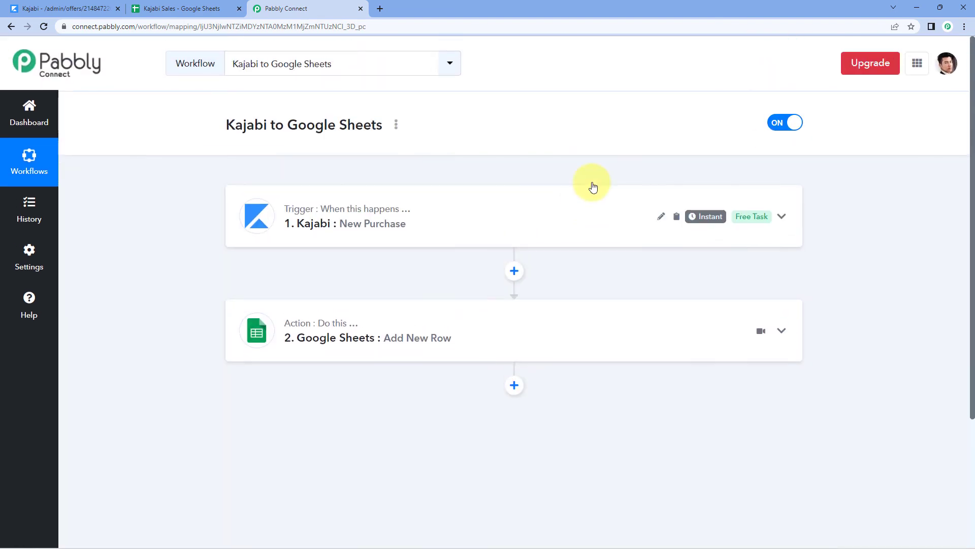
{"action": "scroll", "coordinate": [450, 157], "scroll_direction": "down", "scroll_amount": 1}
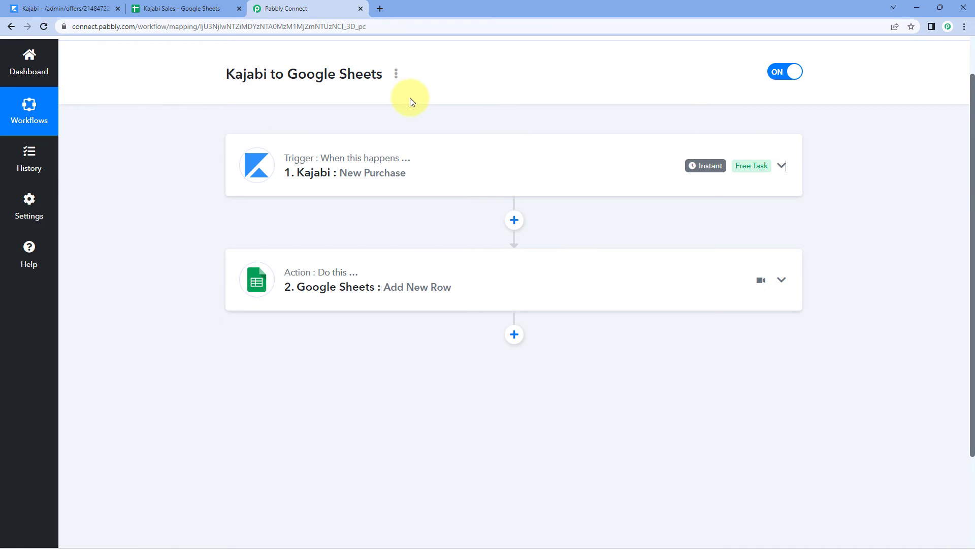
Copy the Java Programming Masterclass offer link and load it in an Incognito window
{"action": "left_click", "coordinate": [99, 8]}
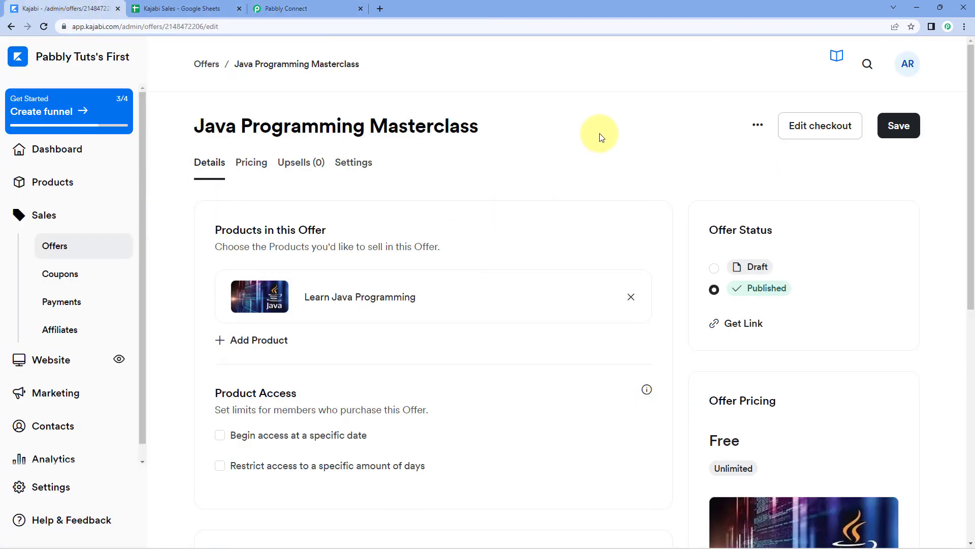
{"action": "left_click", "coordinate": [734, 324]}
{"action": "left_click", "coordinate": [578, 178]}
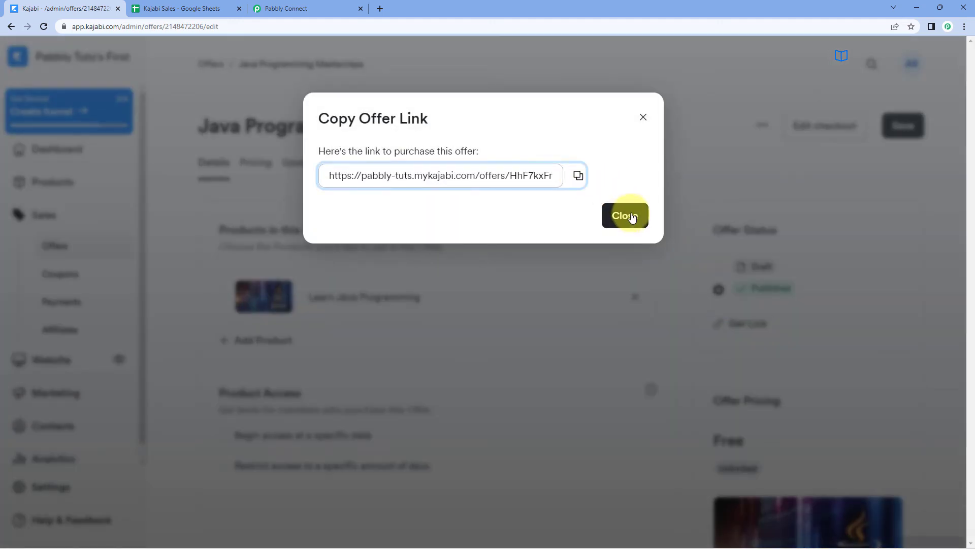
{"action": "left_click", "coordinate": [642, 118]}
{"action": "key", "text": "ctrl+shift+n"}
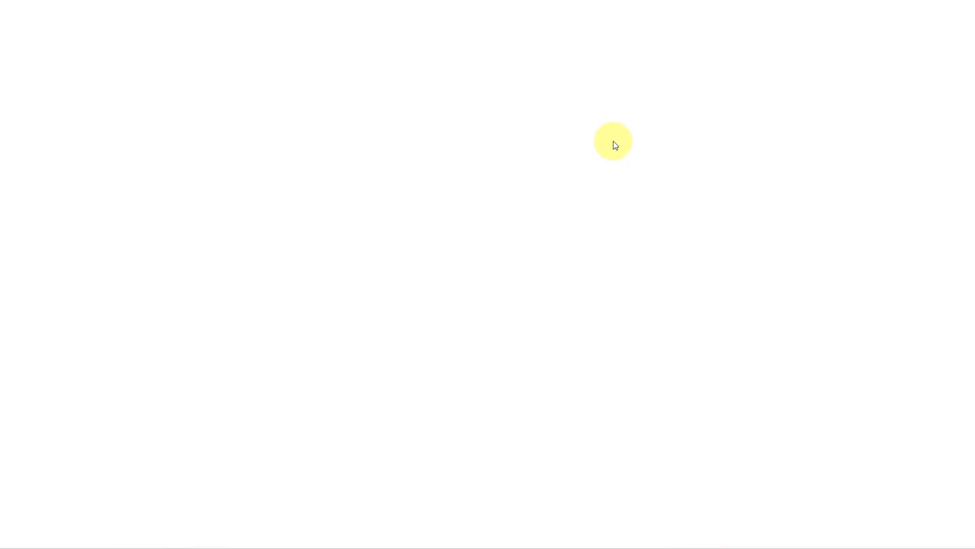
{"action": "key", "text": "ctrl+v"}
{"action": "key", "text": "Return"}
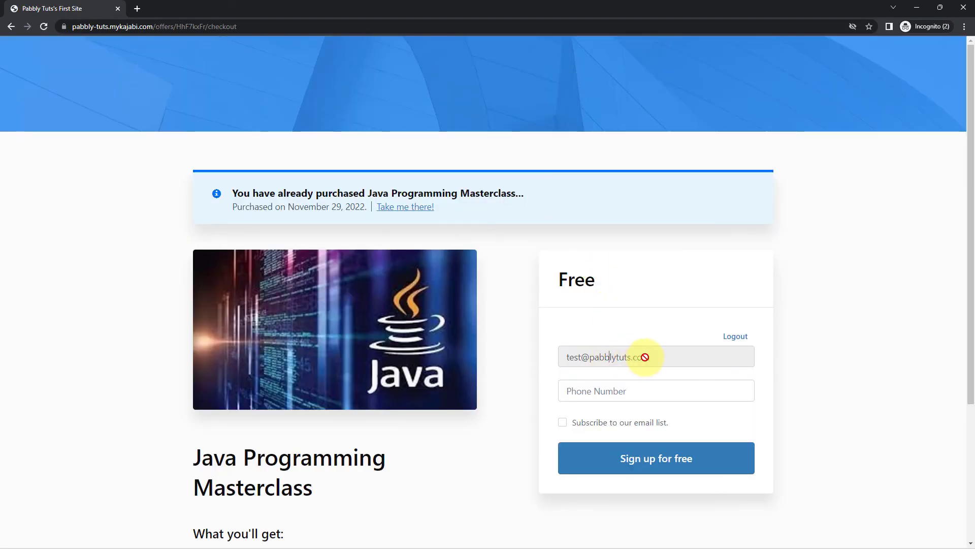
Log out the previous buyer and sign up for the free offer as a new customer
{"action": "left_click_drag", "start_coordinate": [649, 357], "coordinate": [550, 342]}
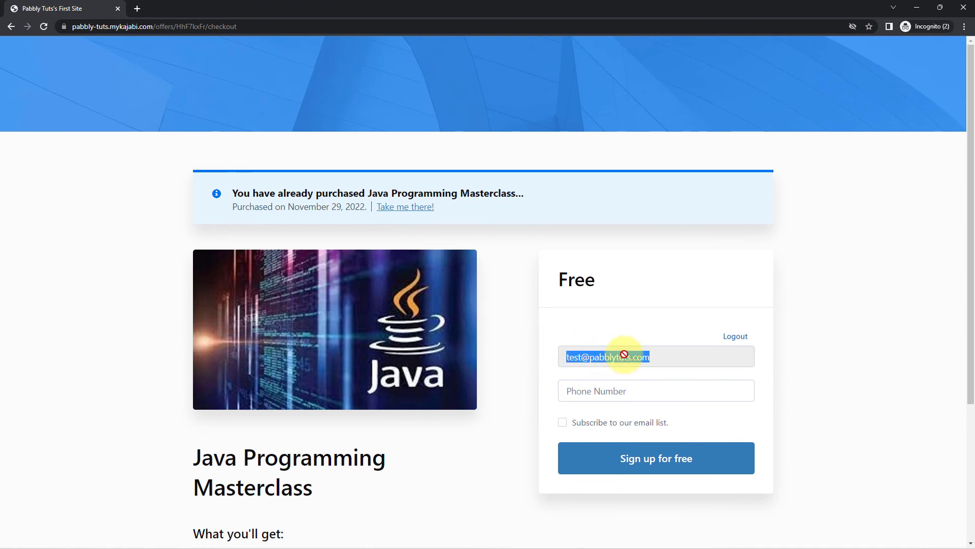
{"action": "left_click", "coordinate": [736, 336]}
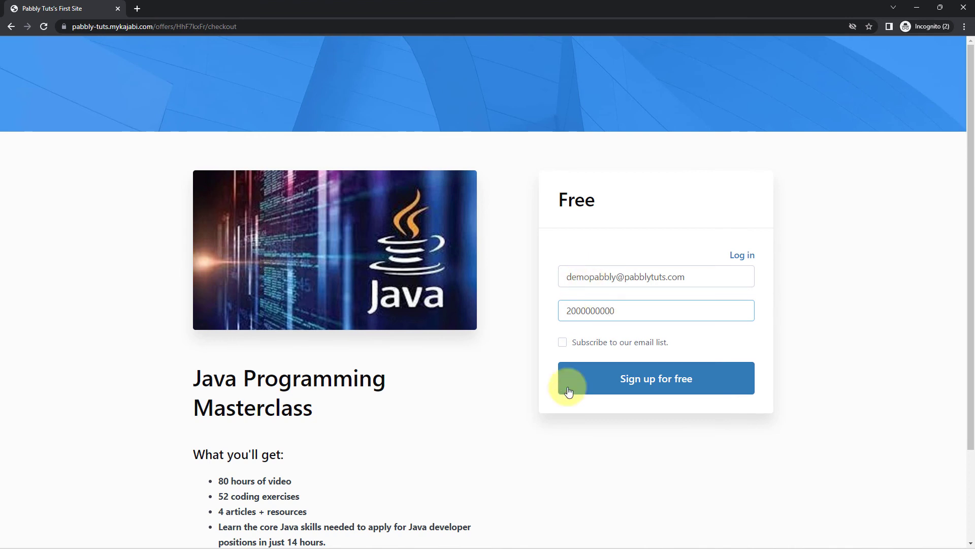
{"action": "left_click", "coordinate": [609, 381]}
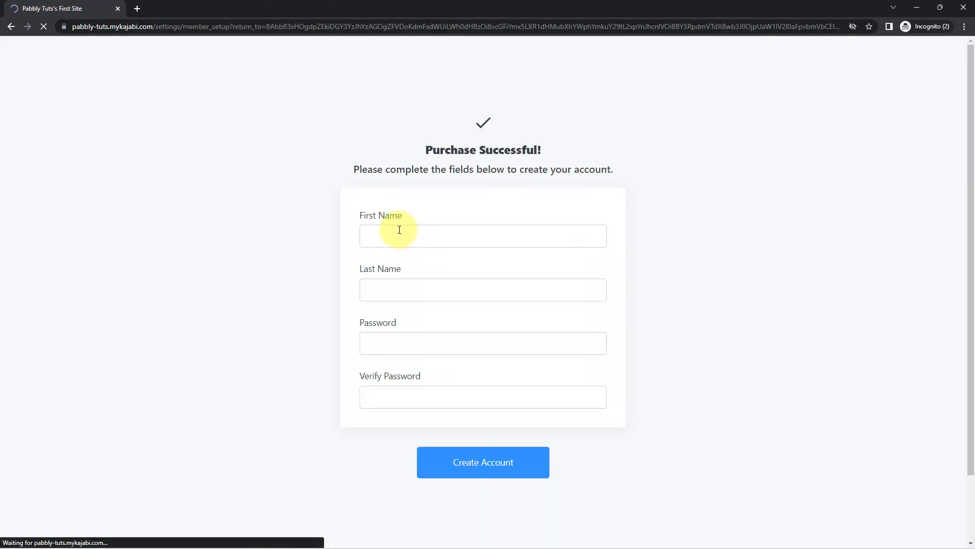
Enter the new customer's name and password, create the account, and view the library
{"action": "left_click", "coordinate": [399, 232]}
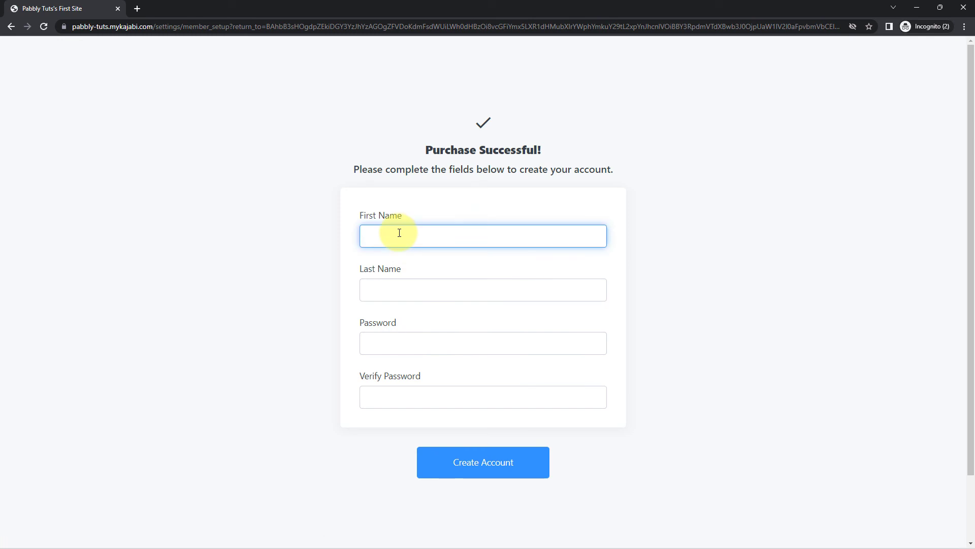
{"action": "key", "text": "Tab"}
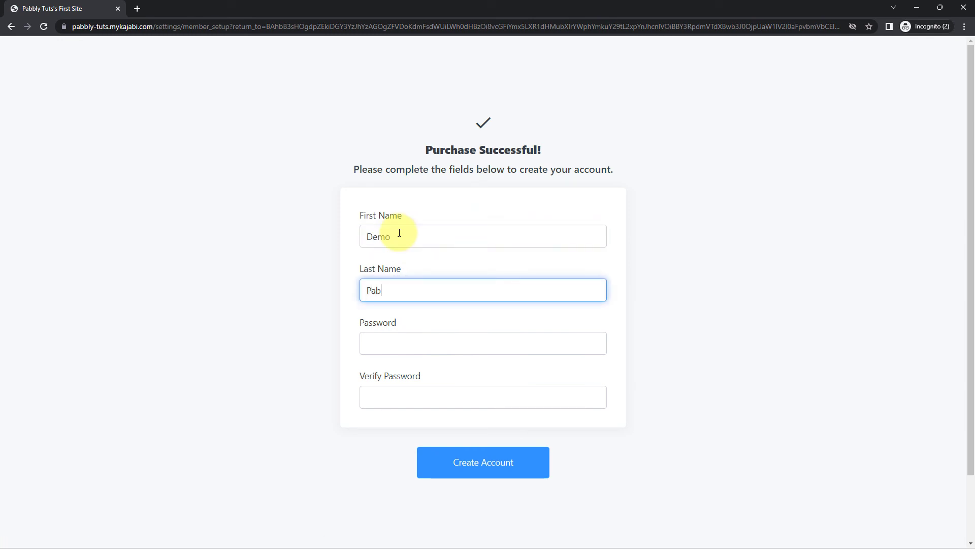
{"action": "type", "text": "Pabbly"}
{"action": "key", "text": "Tab"}
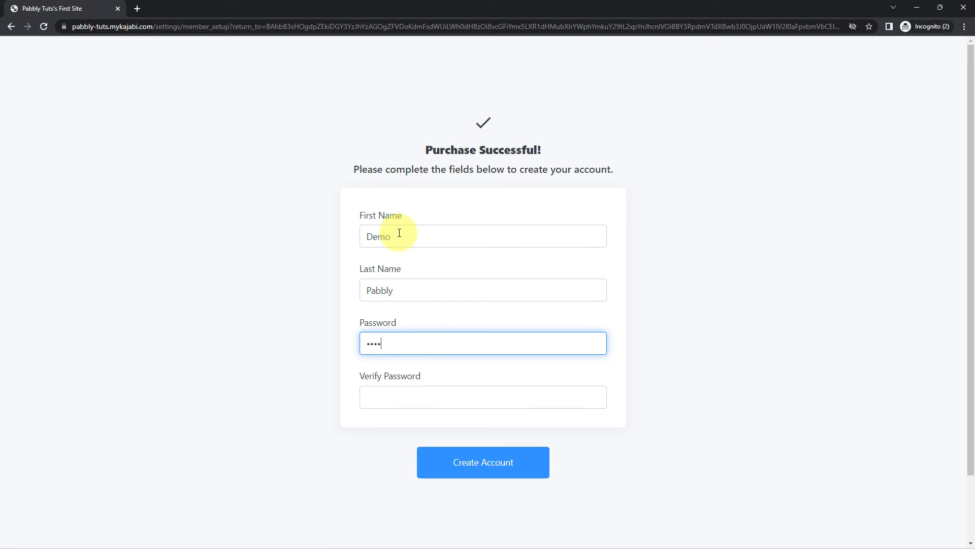
{"action": "type", "text": "pabbly123"}
{"action": "key", "text": "Tab"}
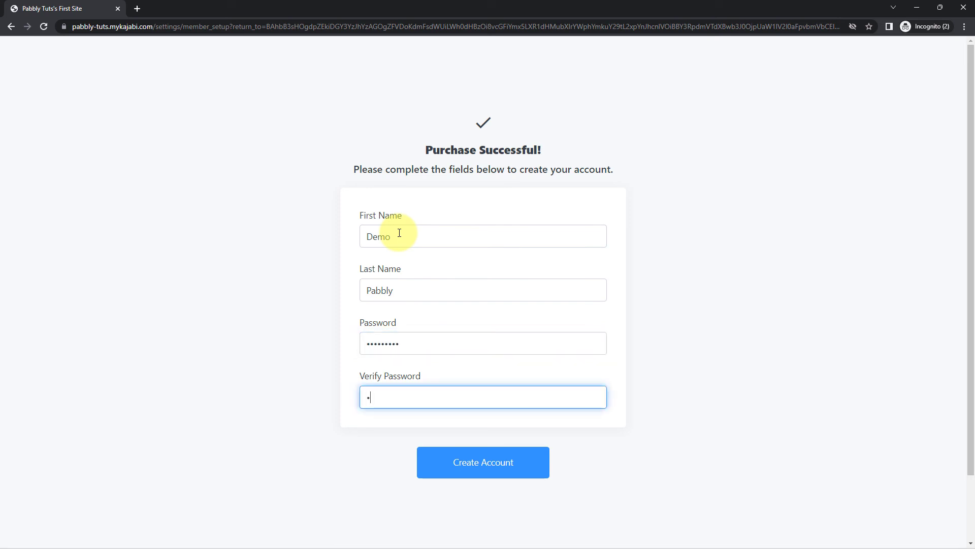
{"action": "type", "text": "pabbly123"}
{"action": "left_click", "coordinate": [468, 461]}
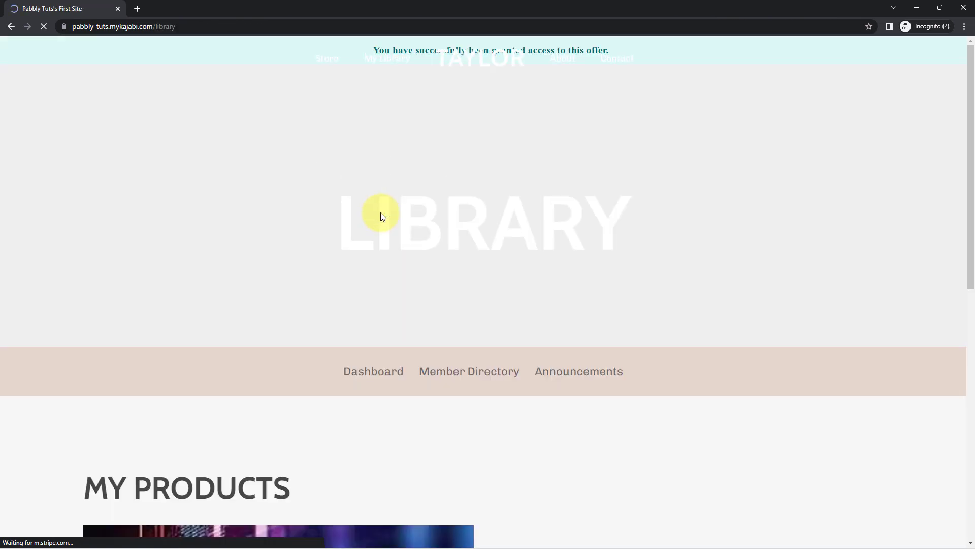
{"action": "scroll", "coordinate": [399, 216], "scroll_direction": "down", "scroll_amount": 3}
{"action": "scroll", "coordinate": [400, 217], "scroll_direction": "down", "scroll_amount": 6}
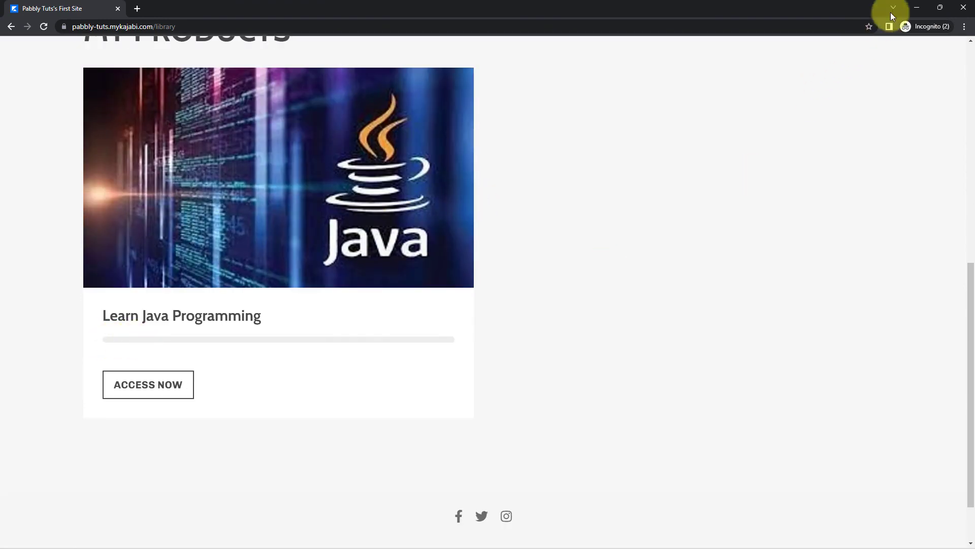
Check the second test purchase's values in cells A3 to E3, then return to Pabbly Connect
{"action": "left_click", "coordinate": [914, 6]}
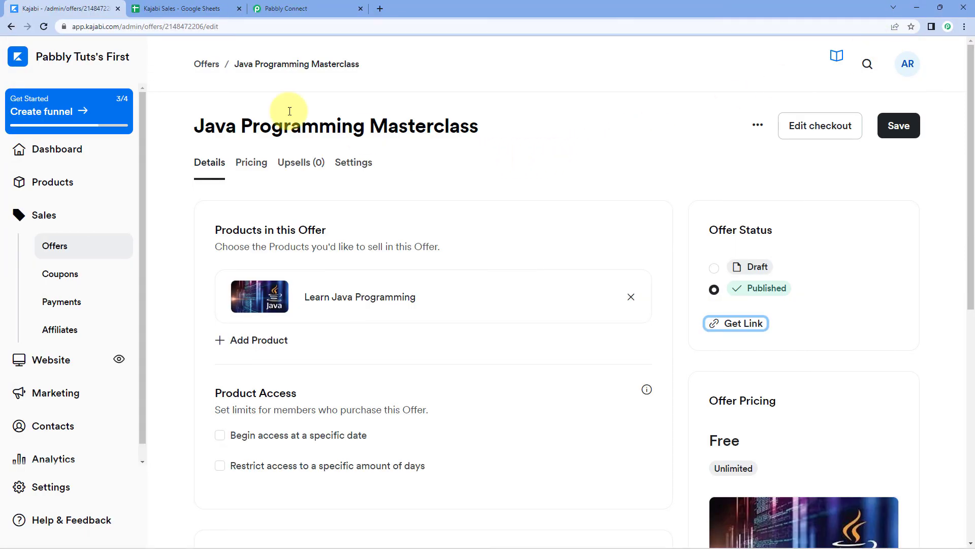
{"action": "left_click", "coordinate": [179, 8]}
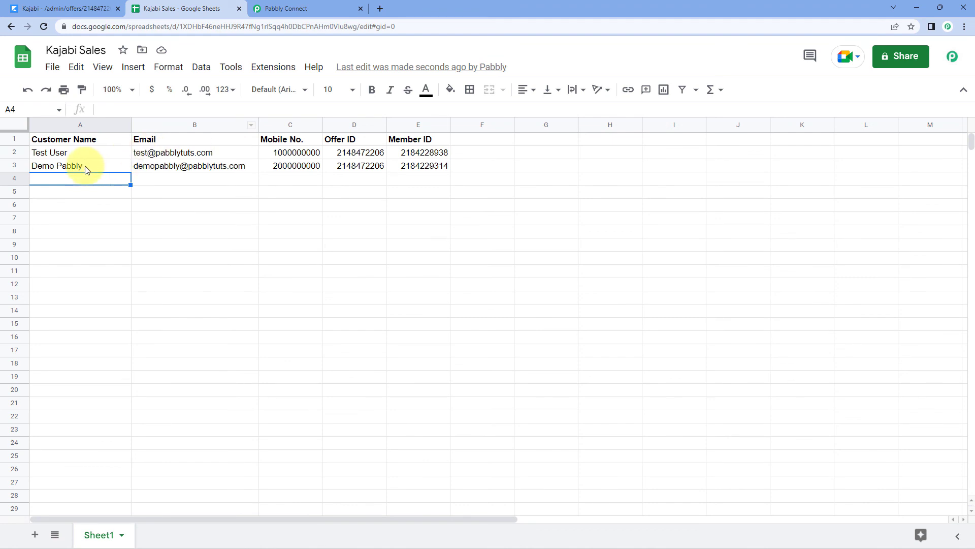
{"action": "left_click_drag", "start_coordinate": [86, 169], "coordinate": [451, 172]}
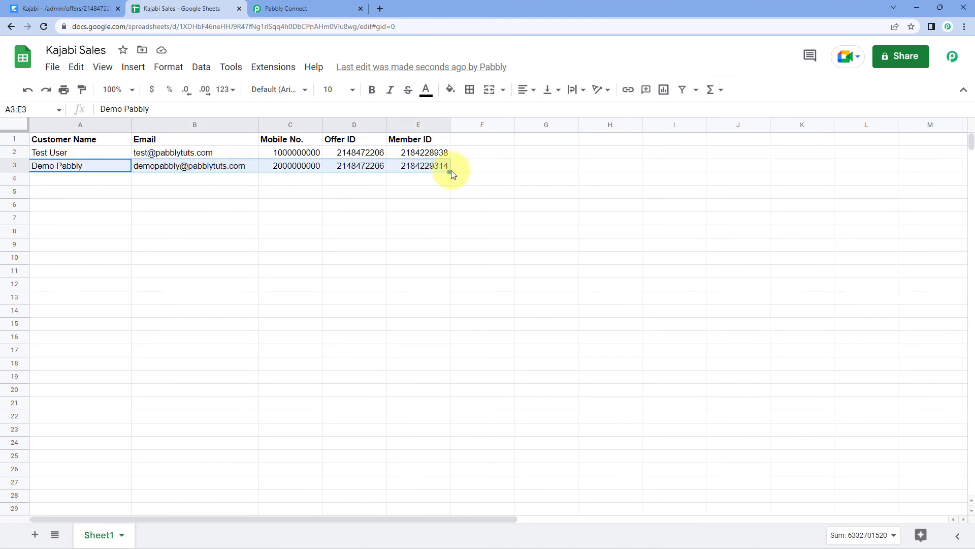
{"action": "left_click", "coordinate": [359, 178]}
{"action": "left_click", "coordinate": [68, 165]}
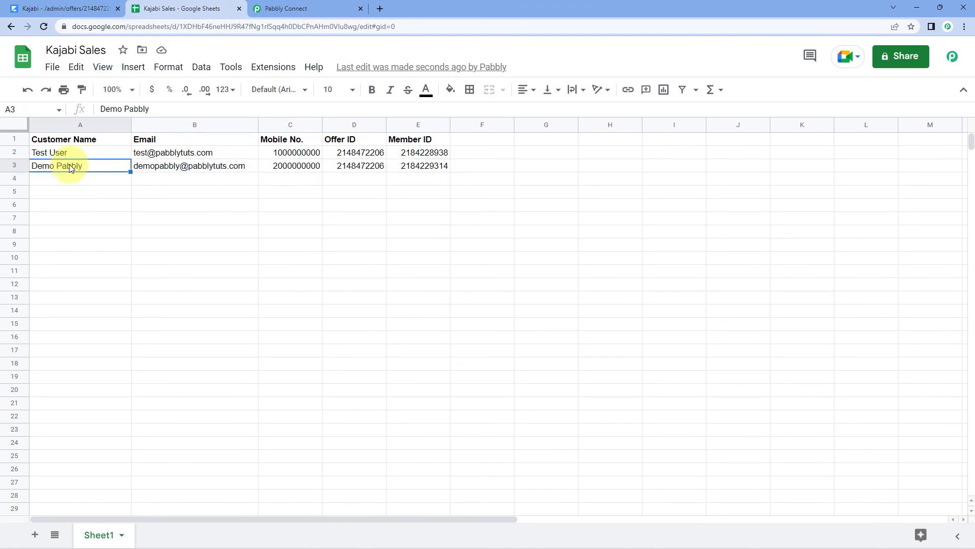
{"action": "left_click", "coordinate": [175, 169]}
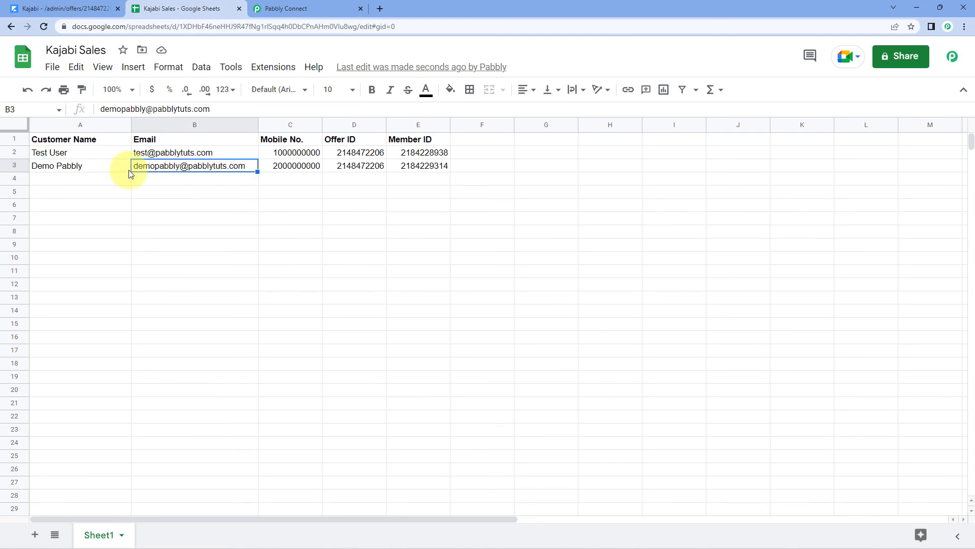
{"action": "left_click", "coordinate": [298, 171]}
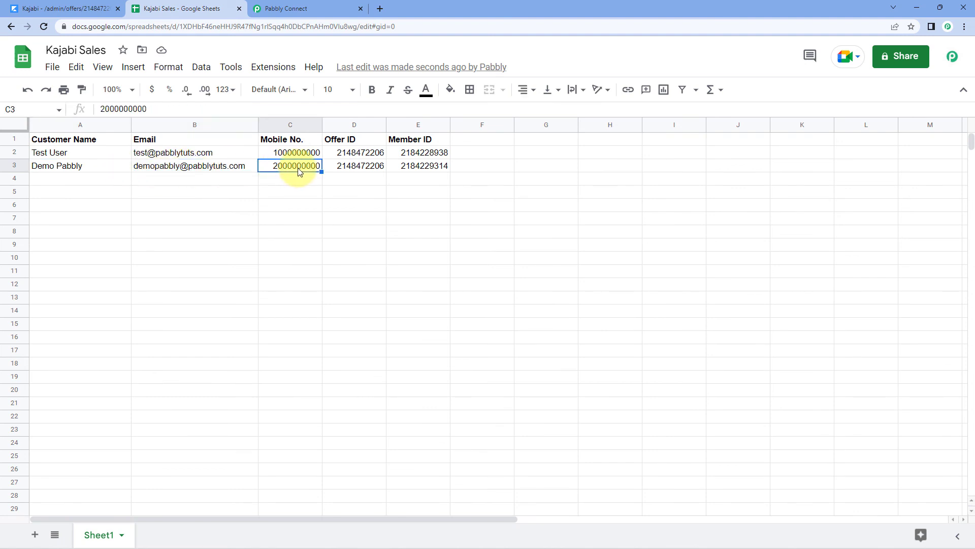
{"action": "left_click", "coordinate": [351, 173]}
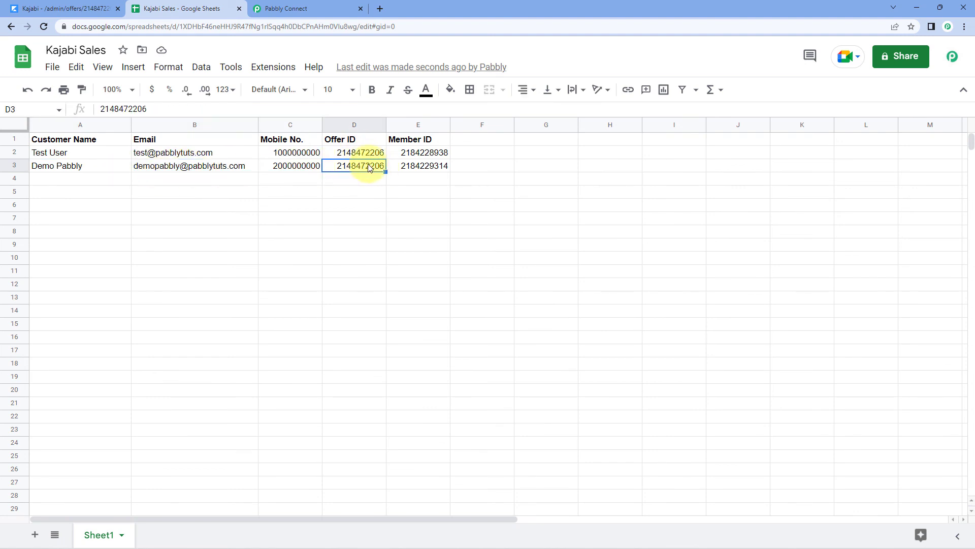
{"action": "left_click", "coordinate": [401, 169]}
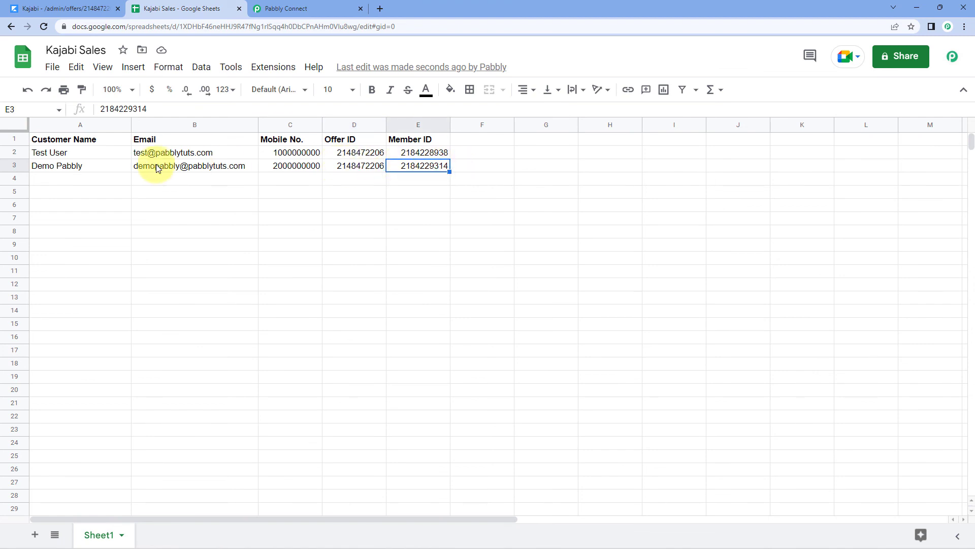
{"action": "left_click", "coordinate": [347, 181]}
{"action": "left_click", "coordinate": [305, 9]}
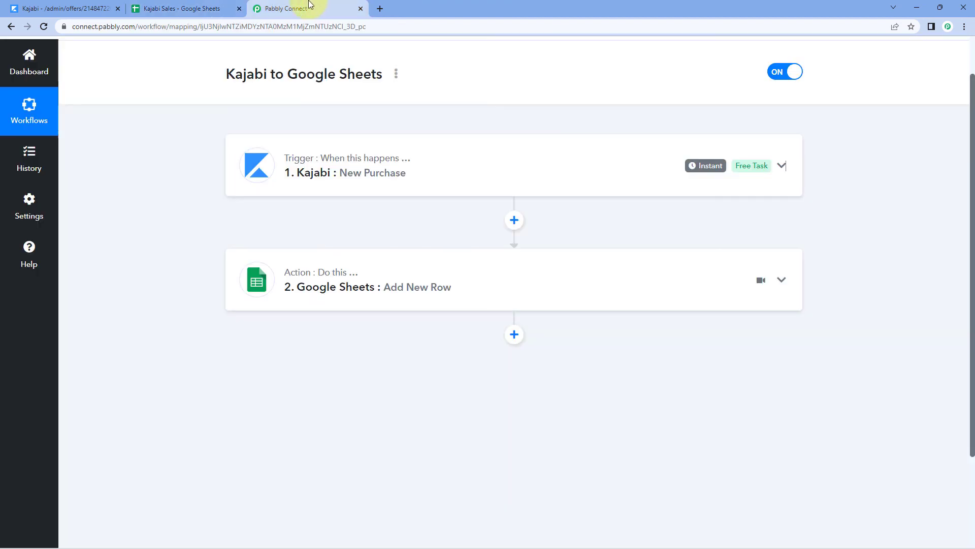
{"action": "scroll", "coordinate": [488, 213], "scroll_direction": "up", "scroll_amount": 1}
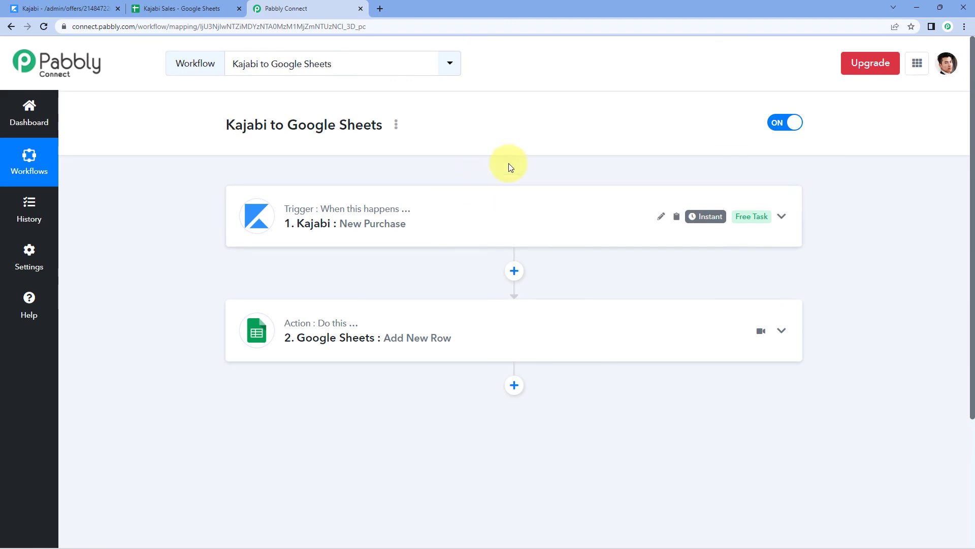